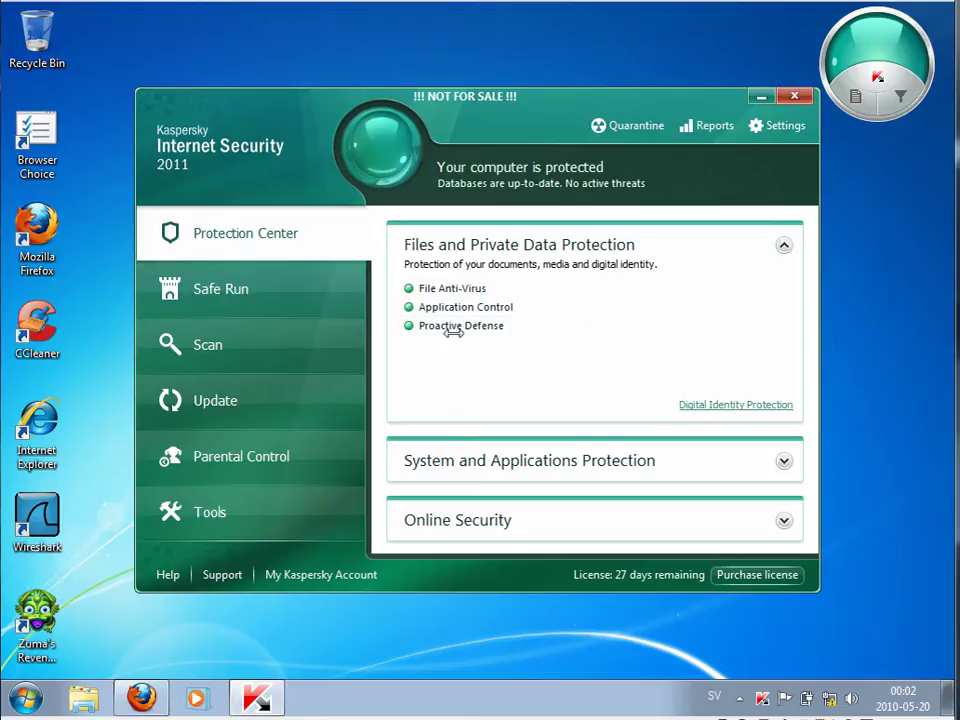
- Open the Application Control settings from the Files and Private Data Protection section
click(455, 307)
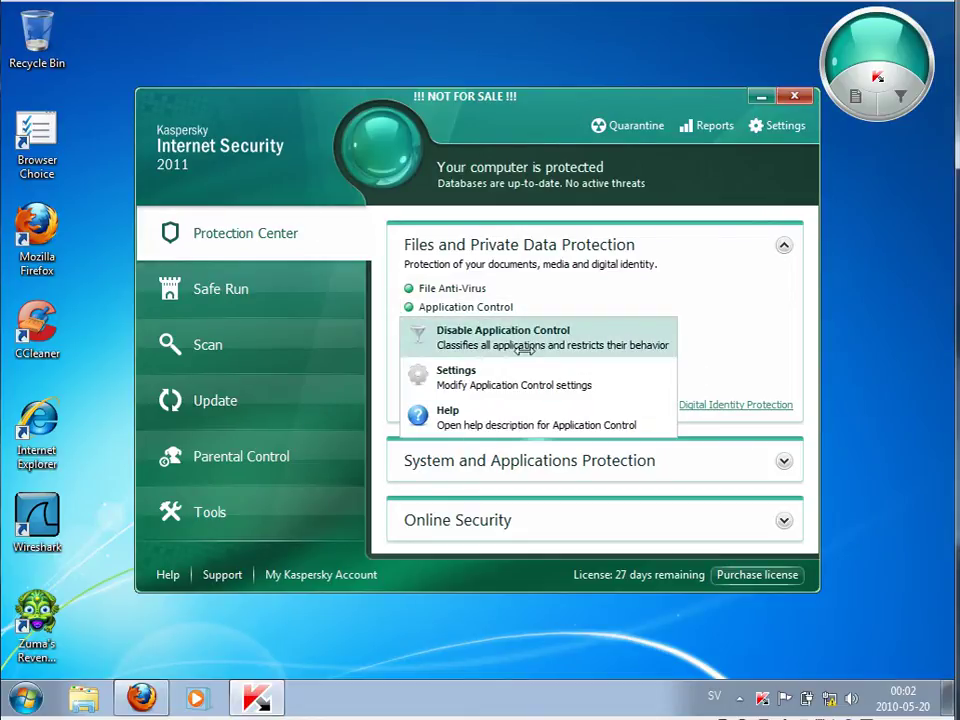
click(646, 397)
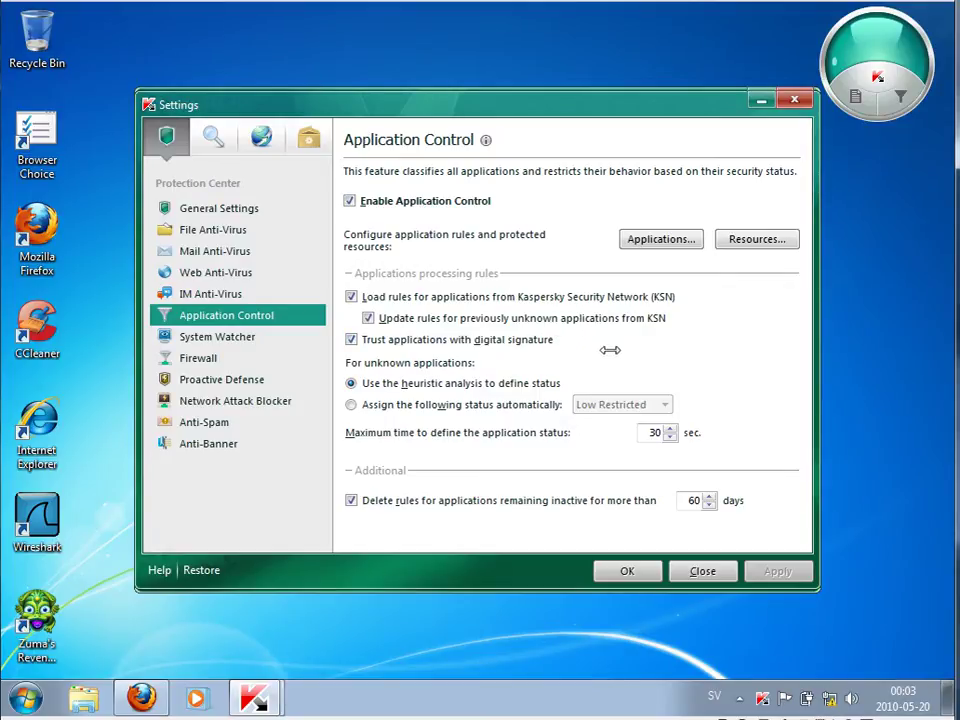
click(473, 404)
click(640, 404)
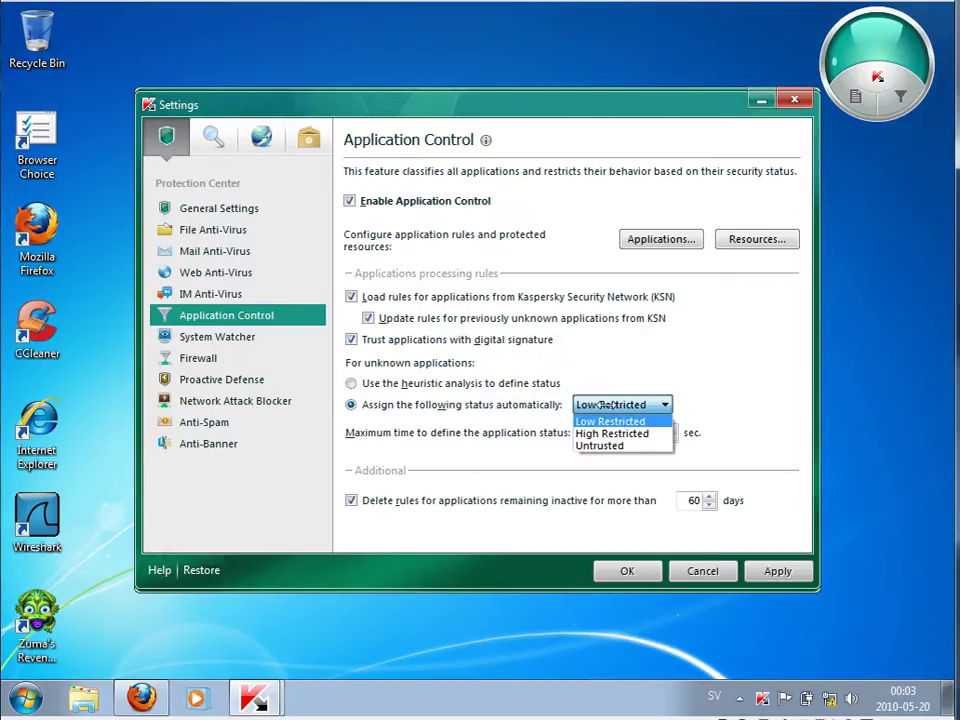
click(449, 385)
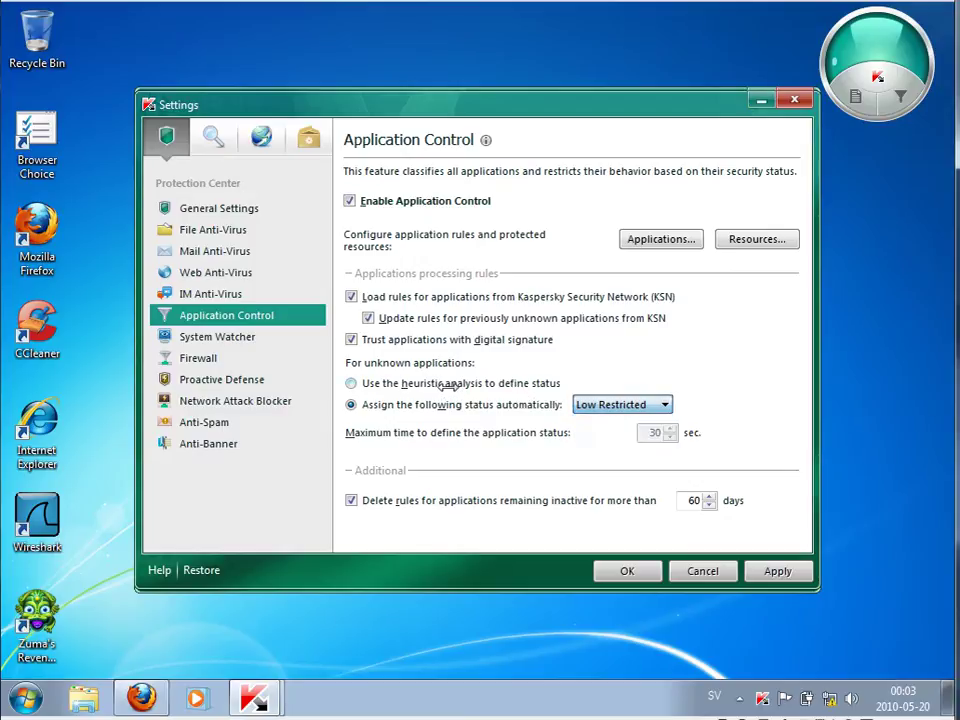
click(450, 383)
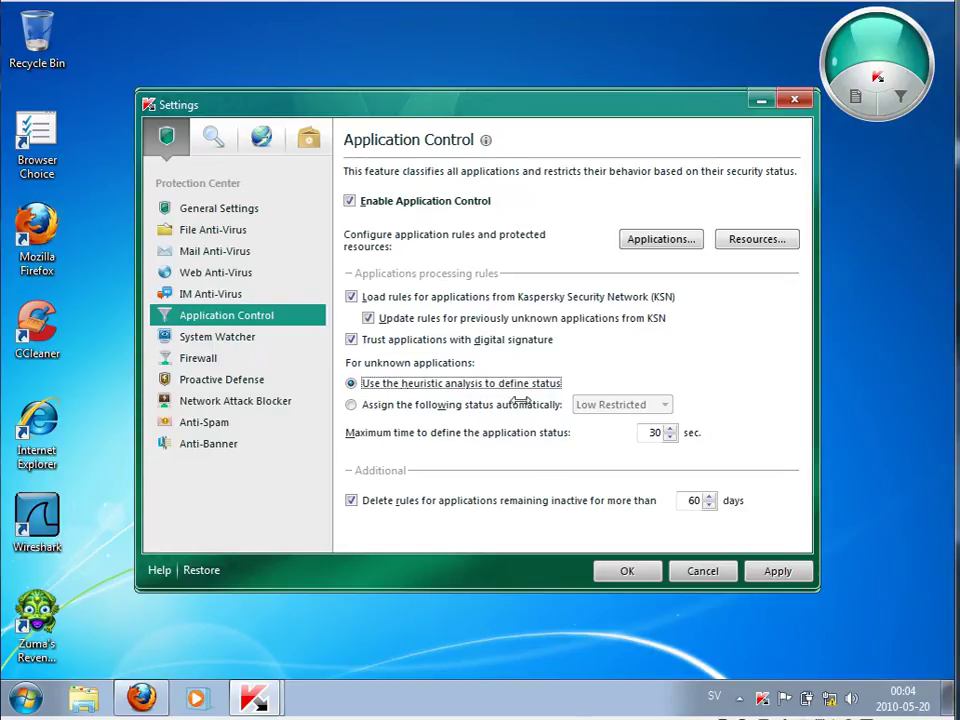
click(478, 404)
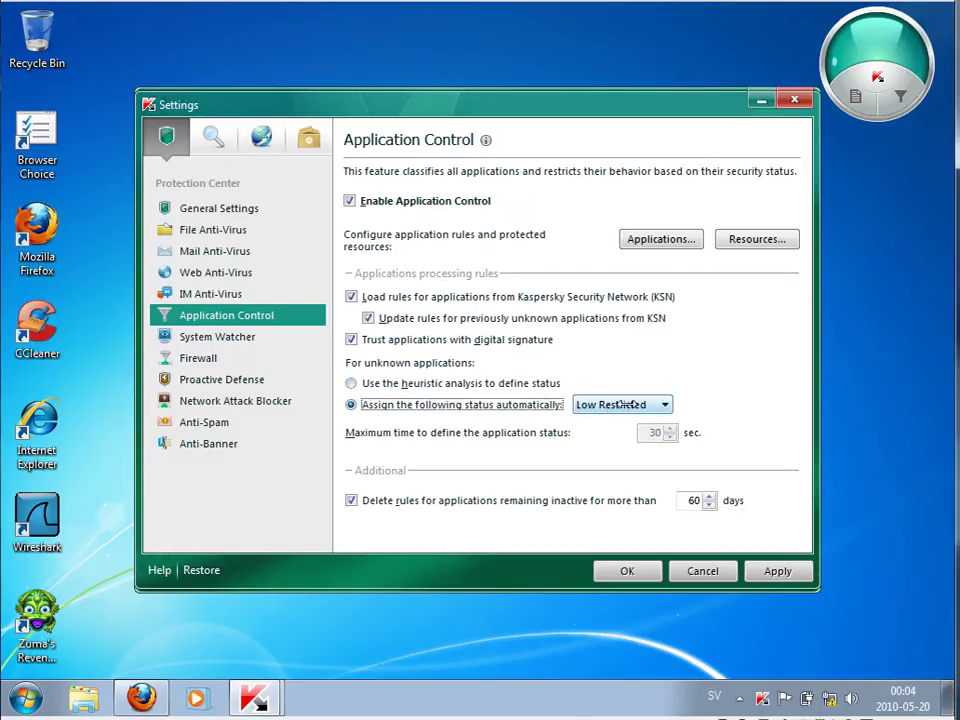
click(623, 404)
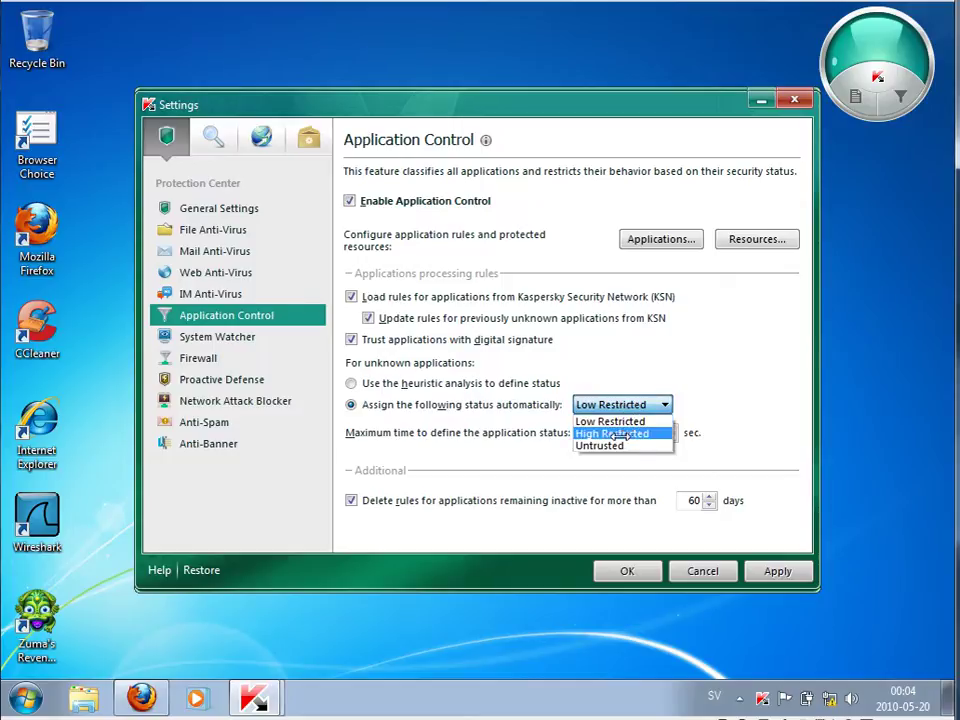
key(Up)
key(Down)
key(Down)
key(Up)
key(Up)
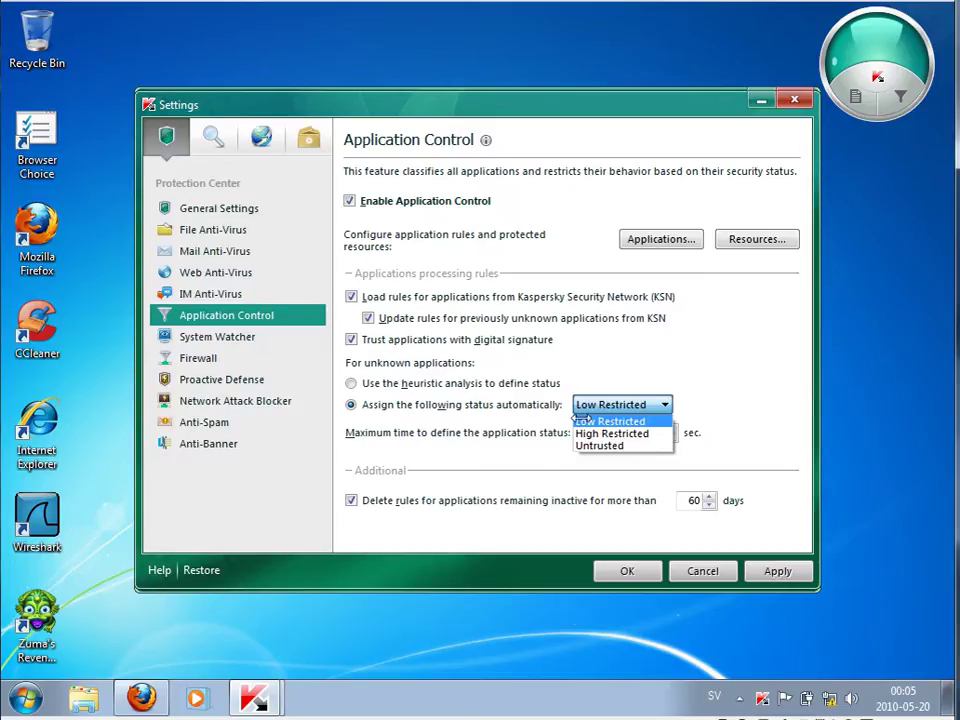
click(365, 384)
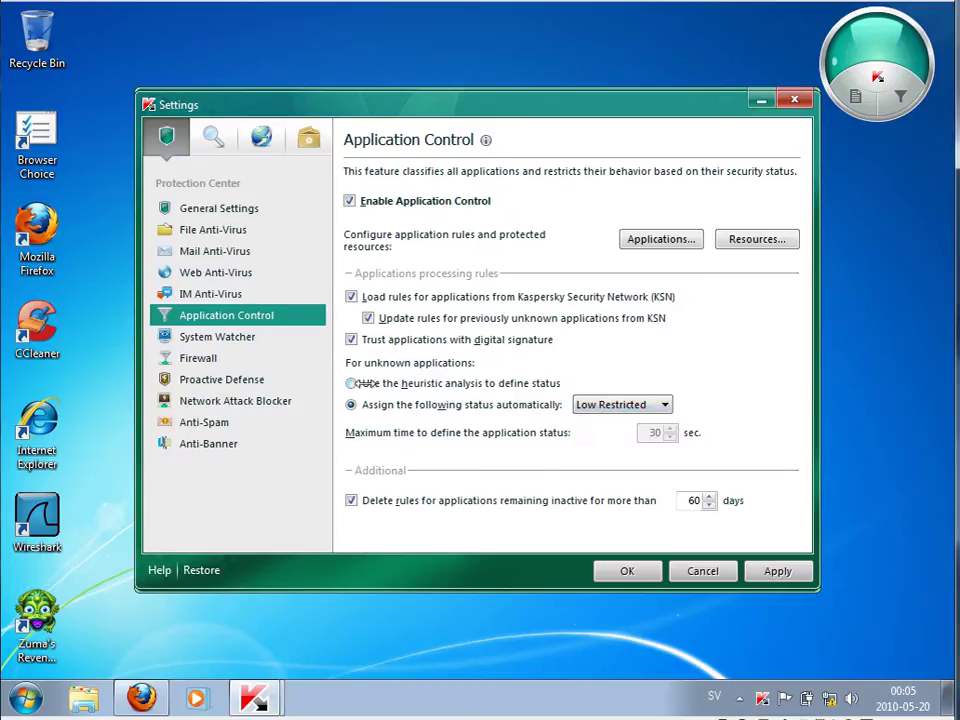
click(362, 384)
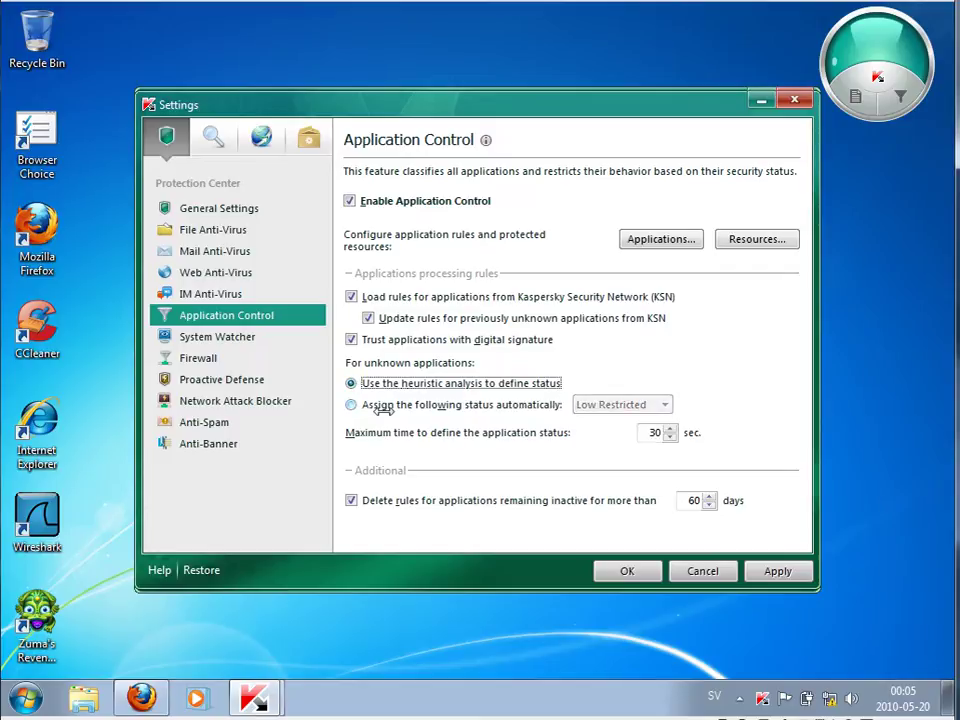
- Automatically assign the Untrusted status to unknown applications in Application Control and apply the change
click(368, 404)
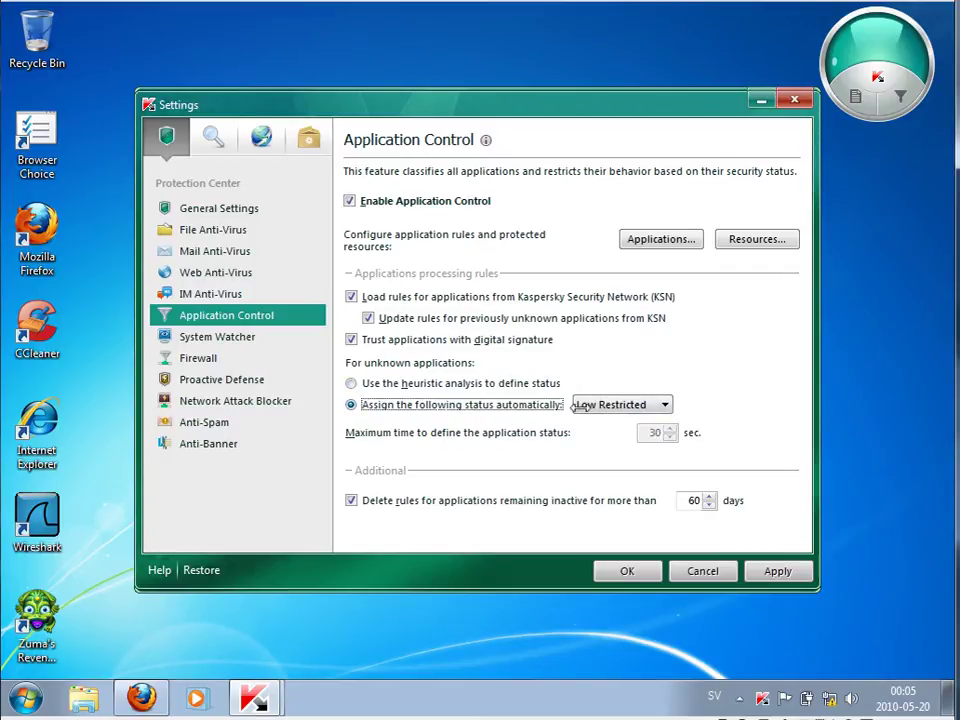
click(622, 404)
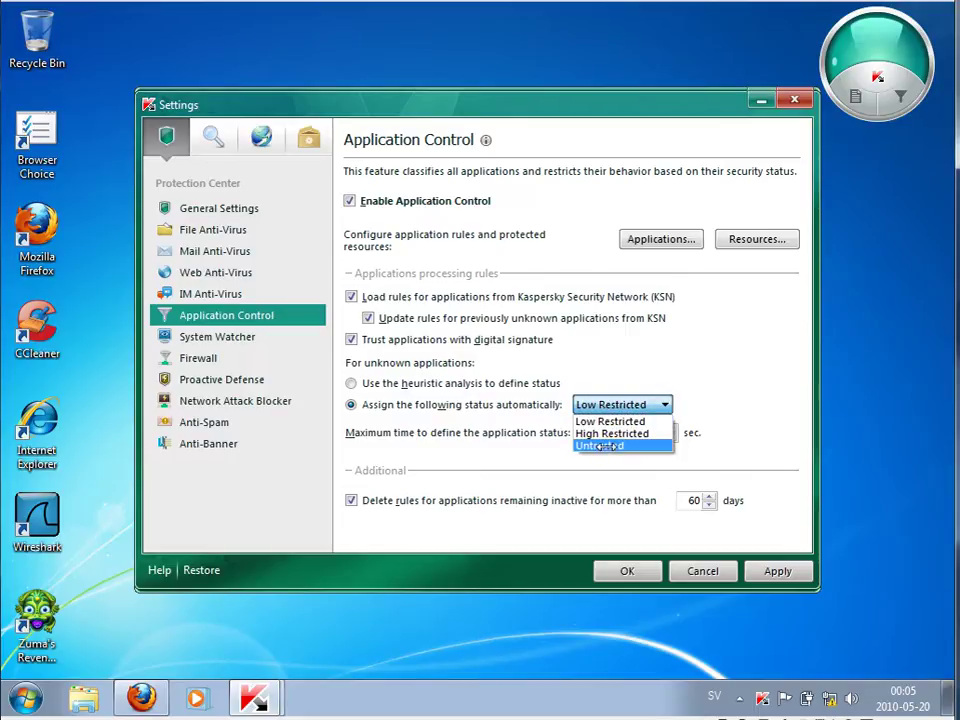
click(603, 446)
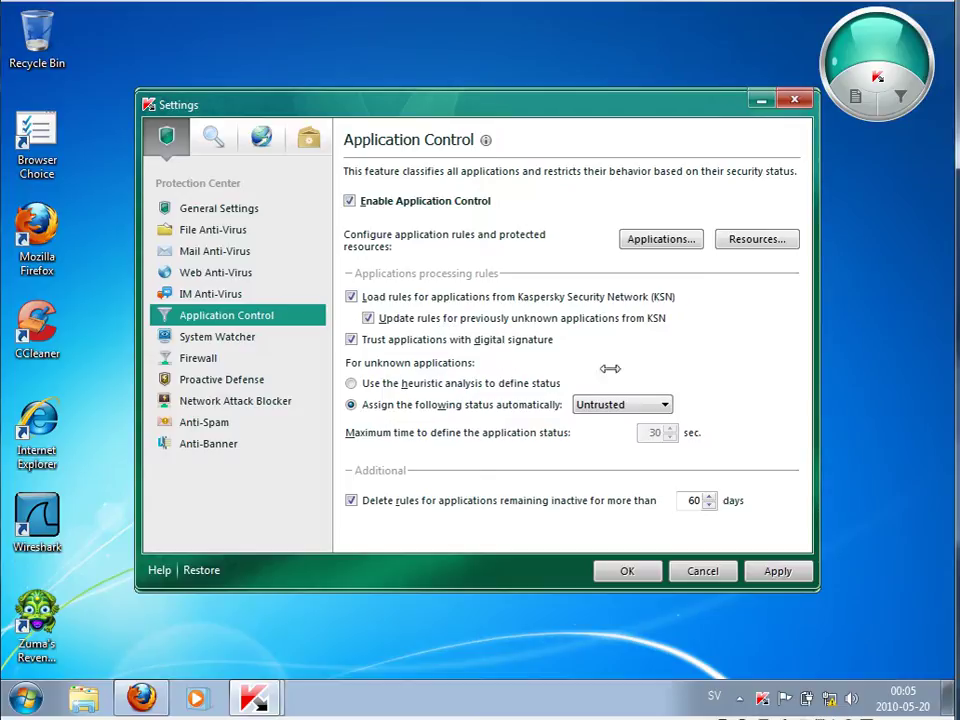
click(778, 571)
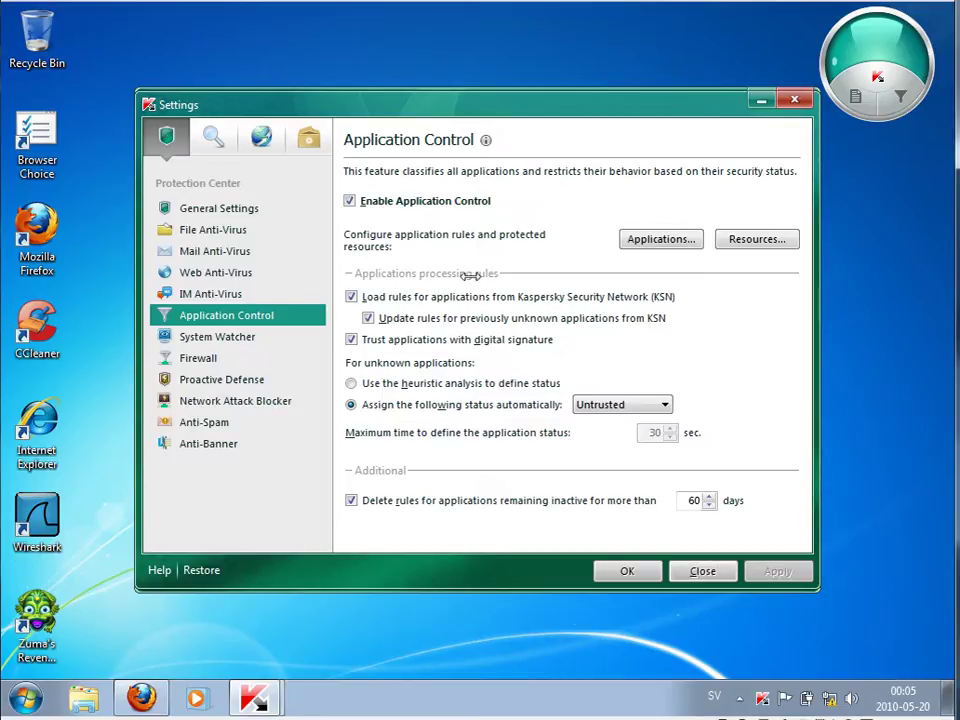
- Check the General Settings page, return to Application Control, and close the settings and the Kaspersky window
click(214, 208)
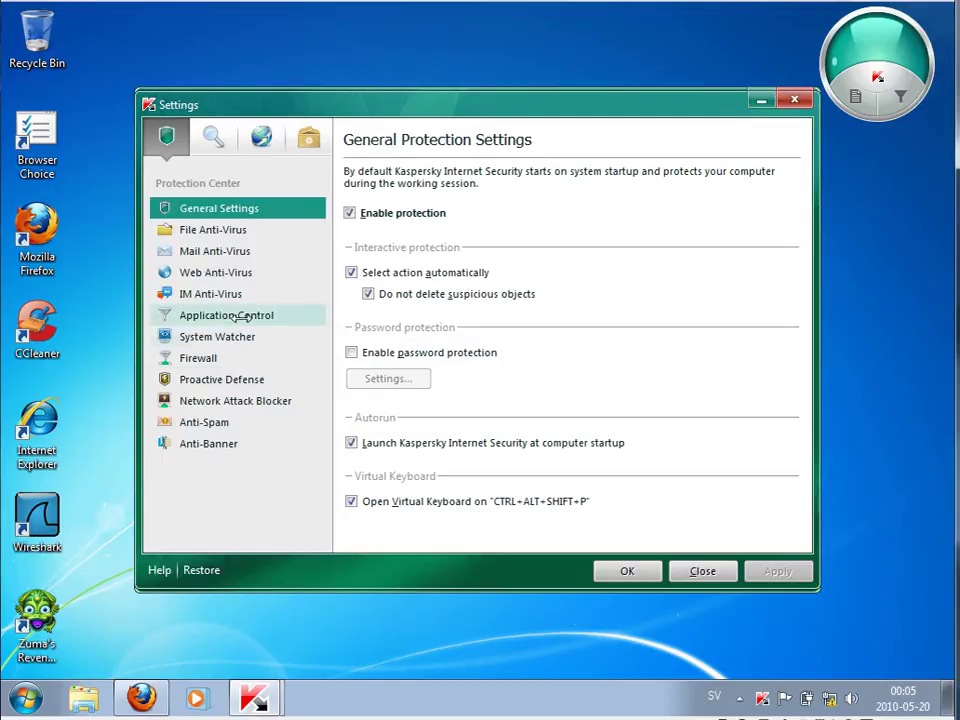
click(219, 315)
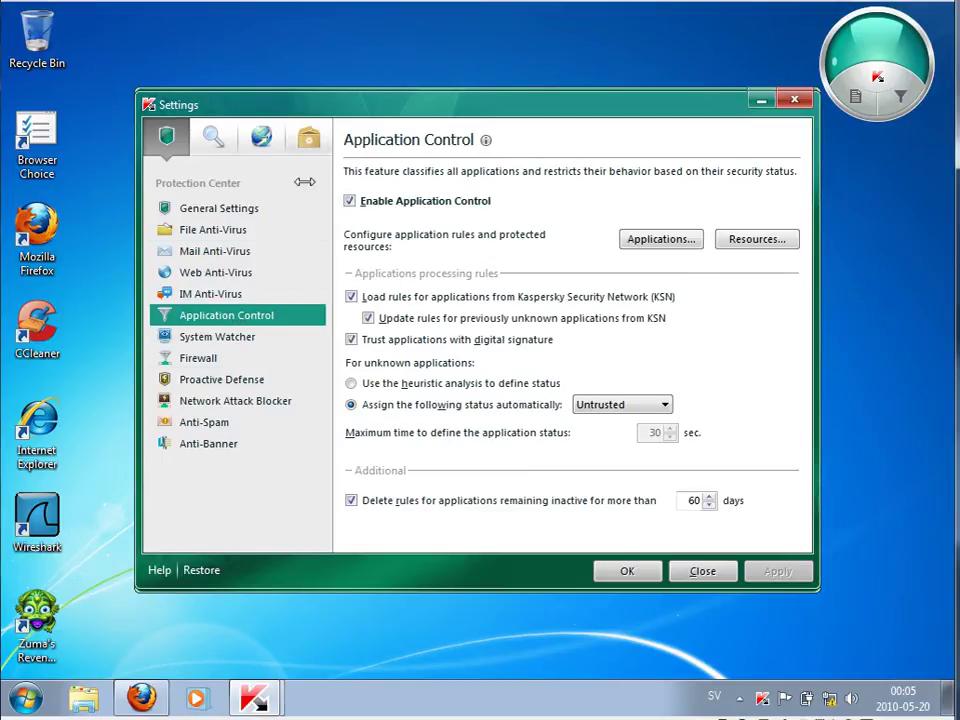
click(625, 570)
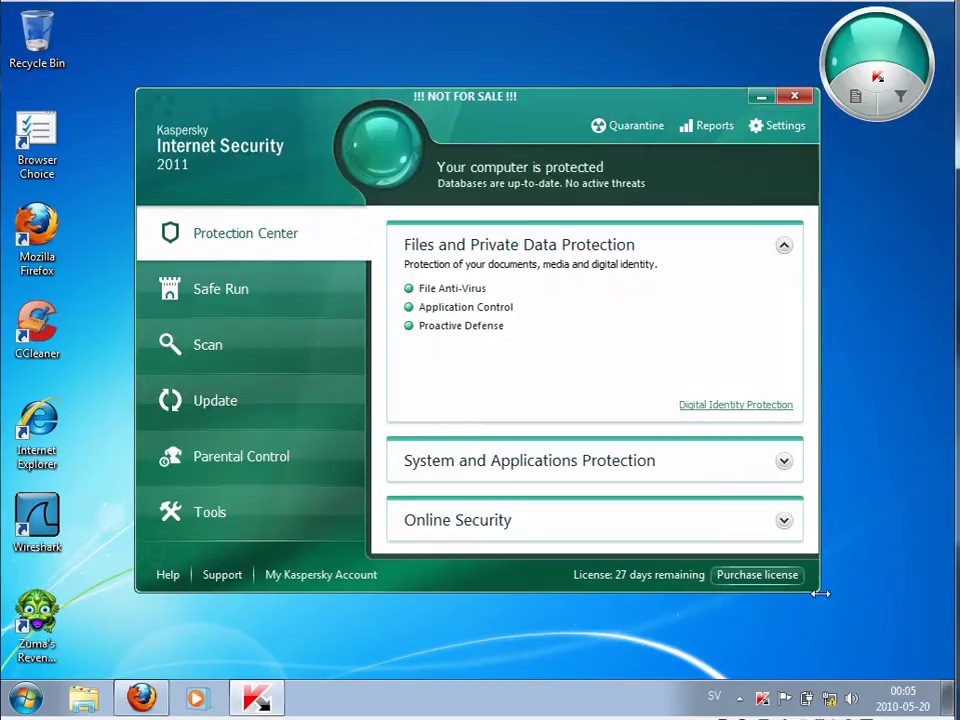
click(794, 95)
- Switch to Firefox and load the copied test address rane22.it/DOCUMENTI/loghi/ue/bi2.exe
click(141, 698)
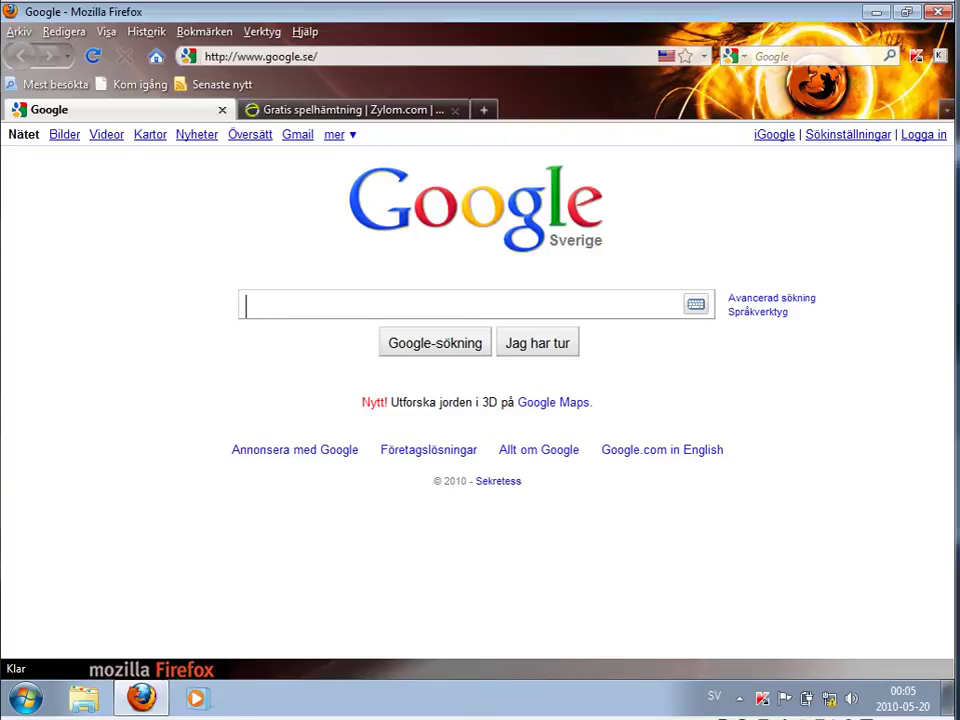
click(372, 57)
right_click(374, 60)
click(430, 140)
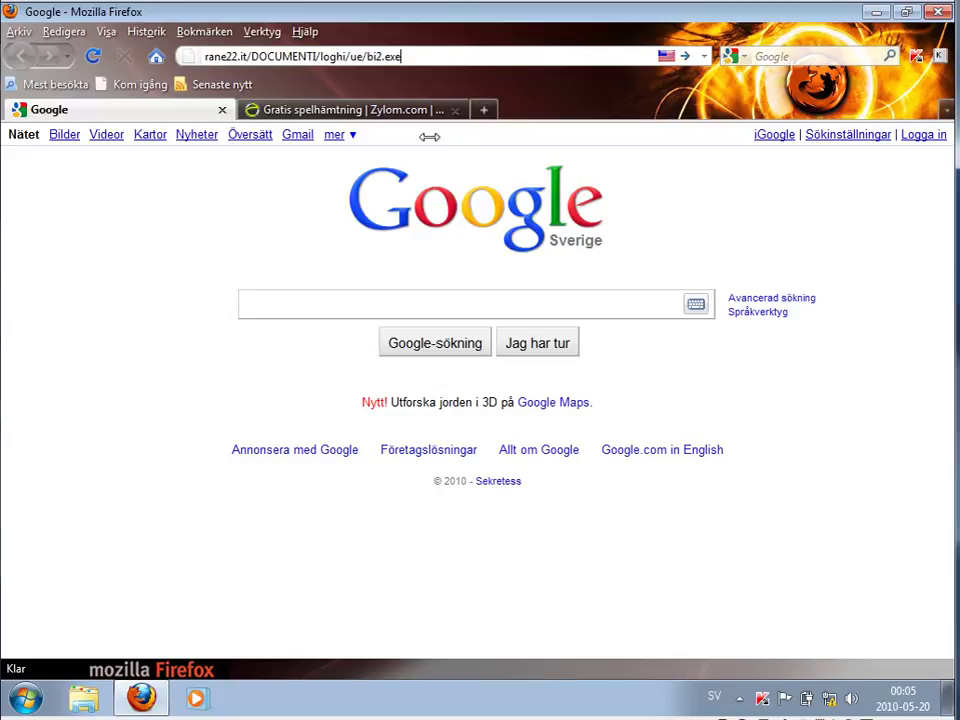
key(Return)
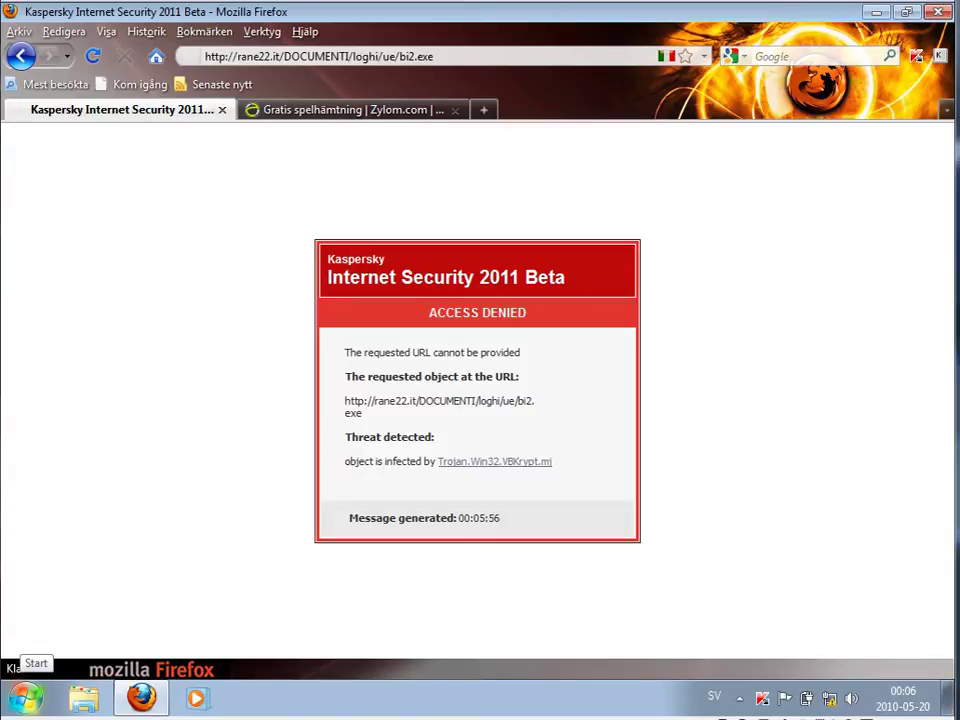
- Load the copied address monoooz41pxo.com/ww/exe.exe, save the file exe.exe, and close the download list
click(340, 57)
right_click(344, 60)
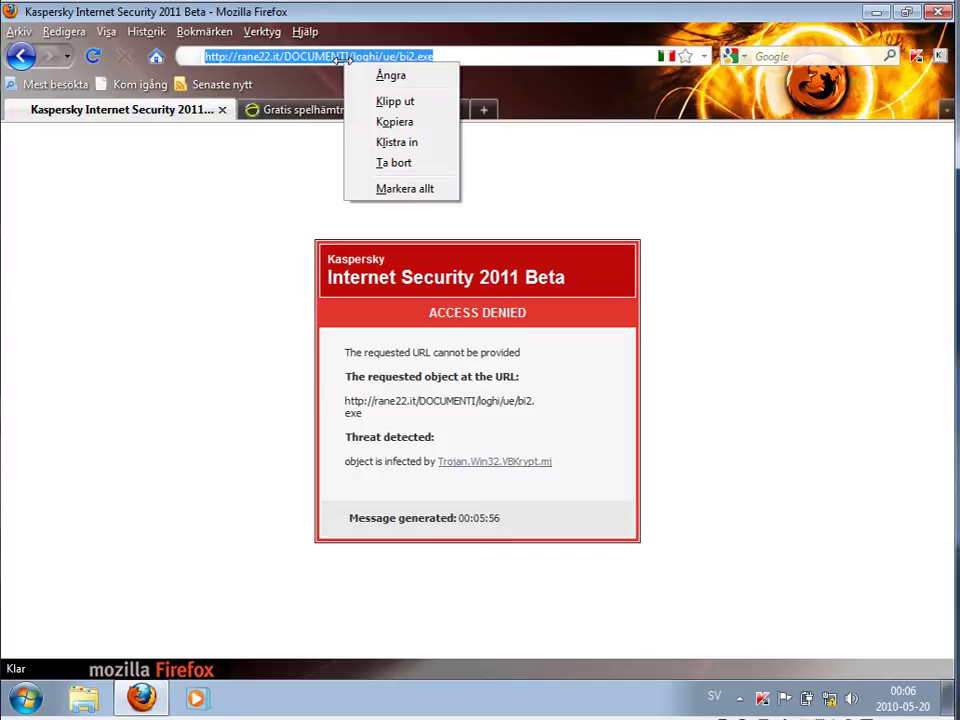
click(396, 142)
key(Return)
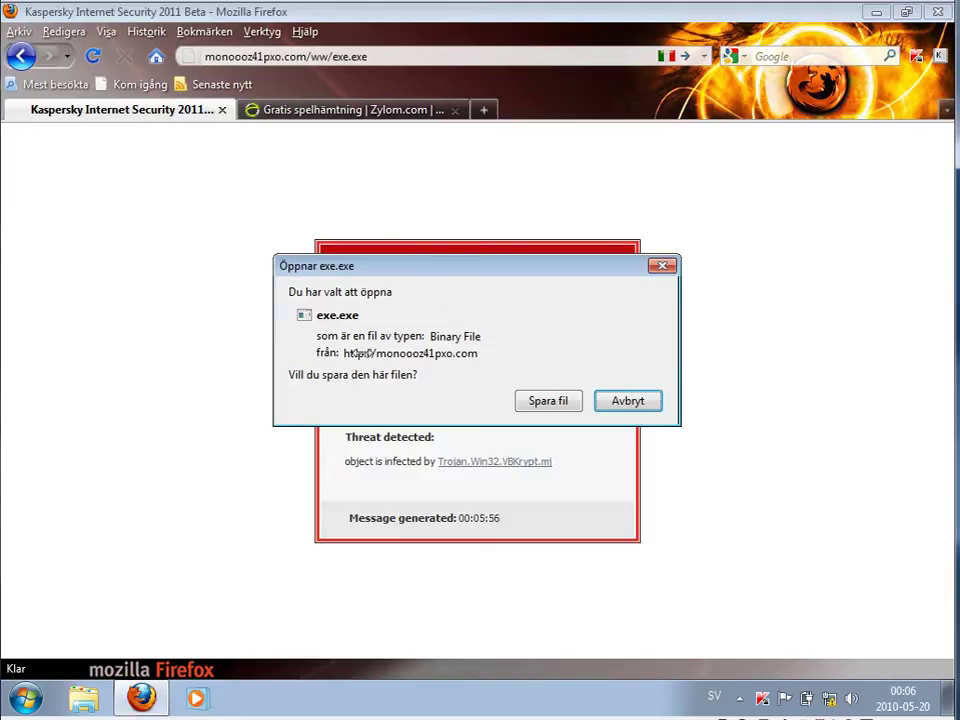
click(548, 401)
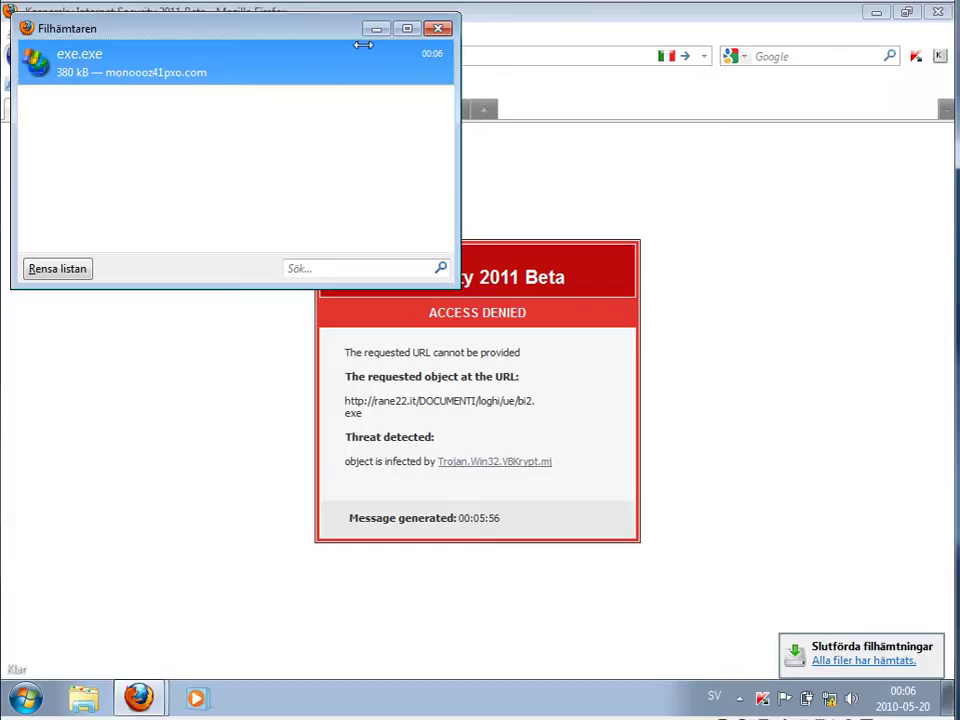
click(440, 28)
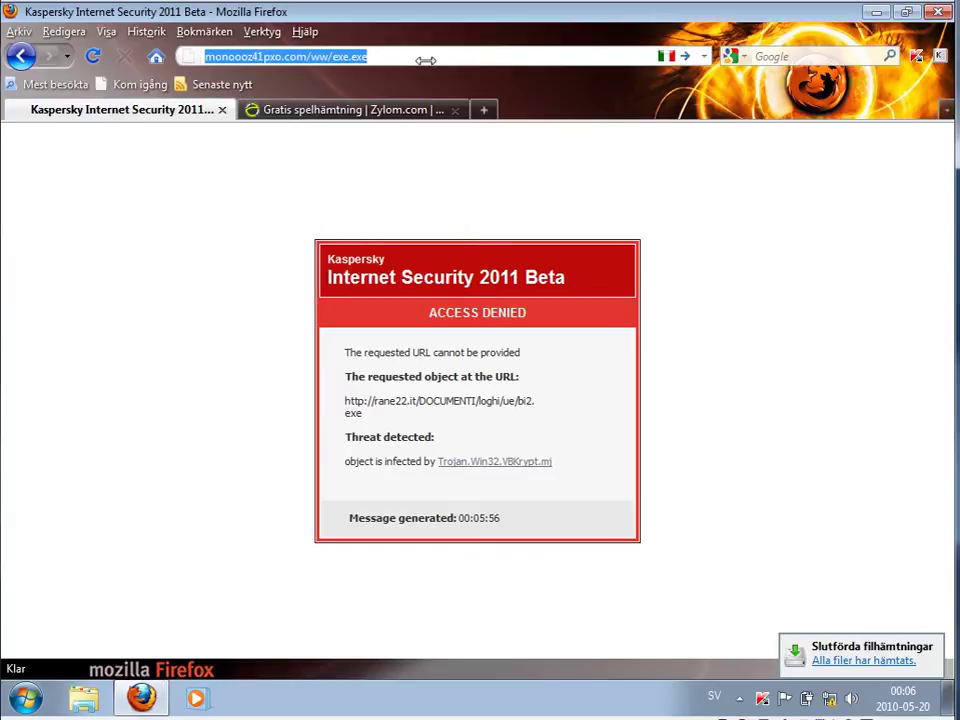
text(www.virustotal.)
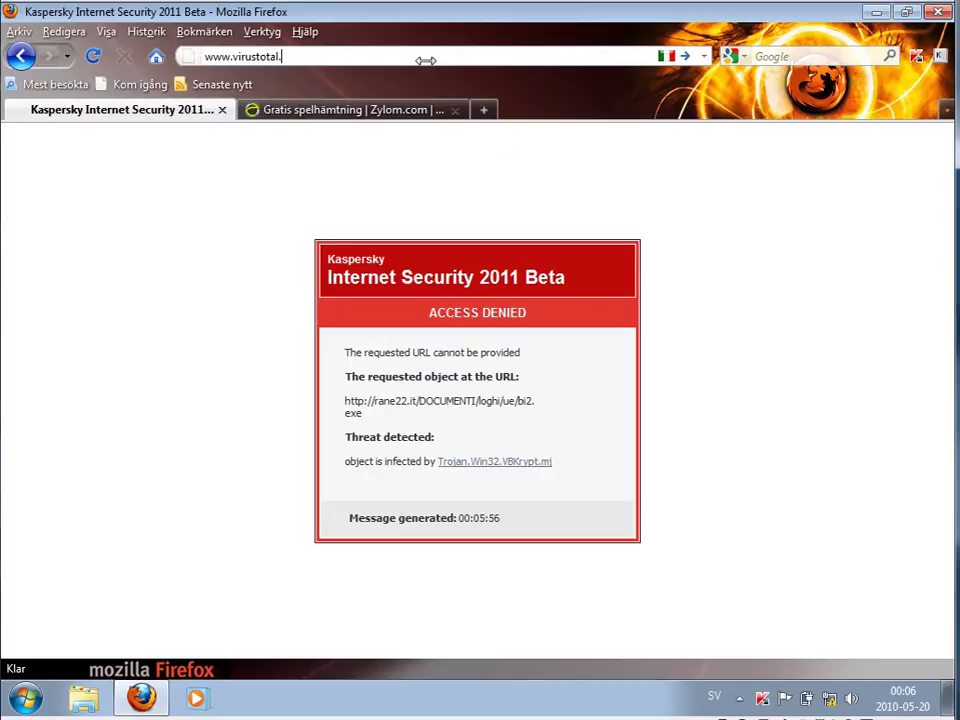
text(com)
key(Return)
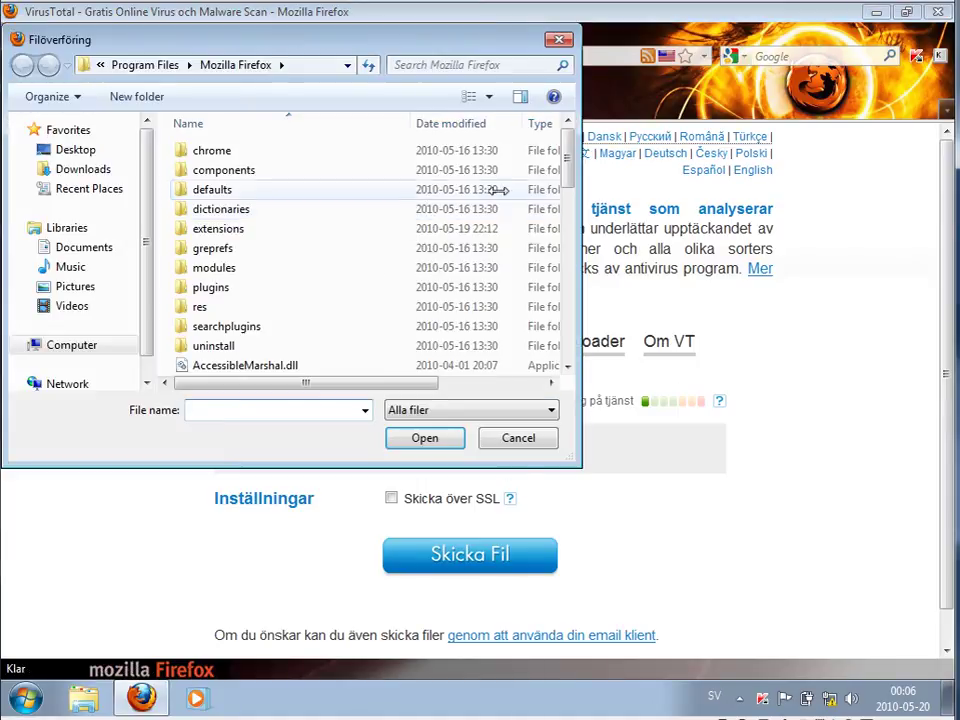
- Choose exe.exe from the Downloads folder and submit it to VirusTotal for analysis
click(128, 169)
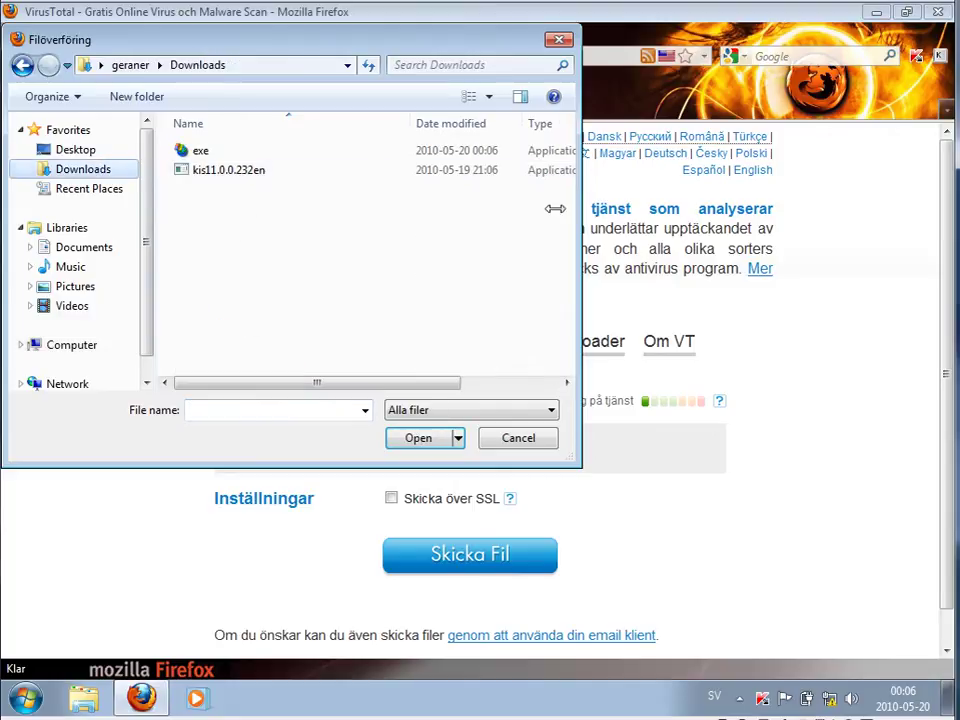
click(198, 150)
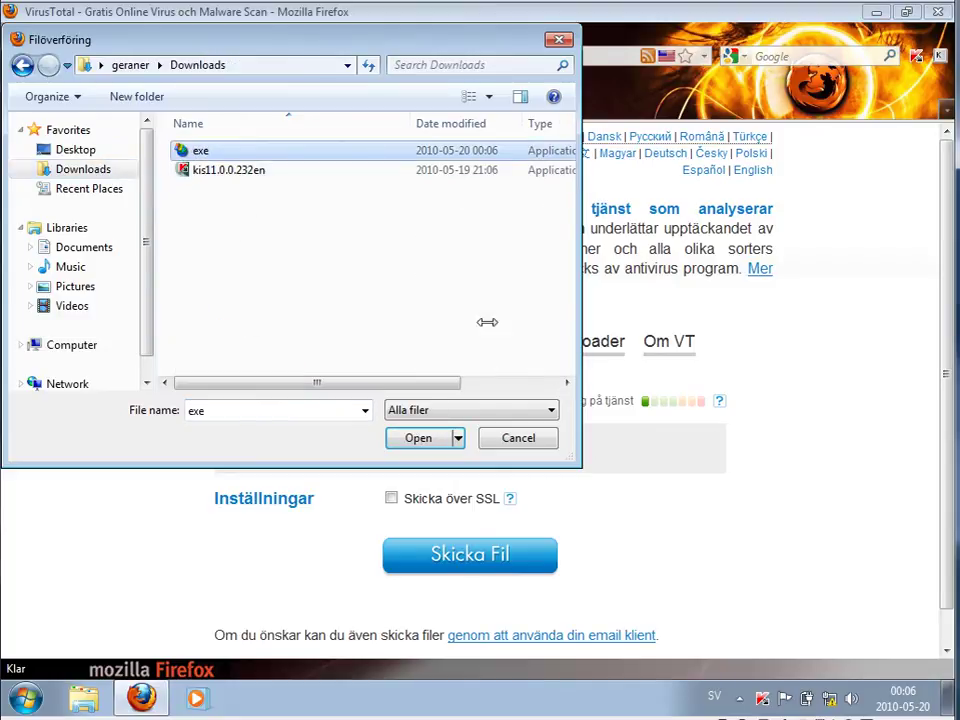
click(422, 437)
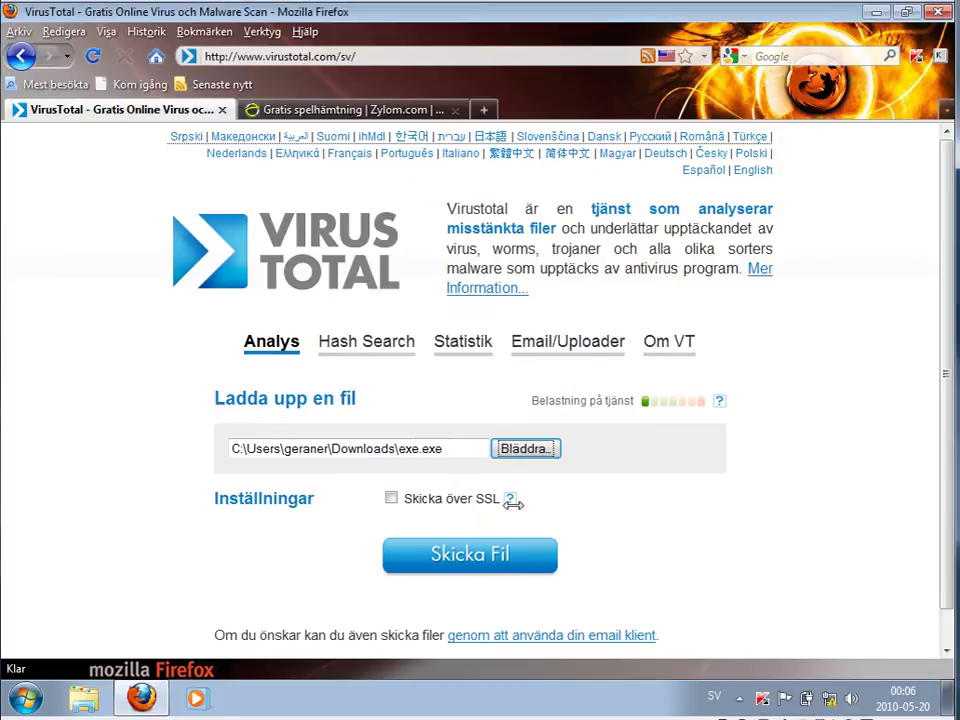
click(476, 555)
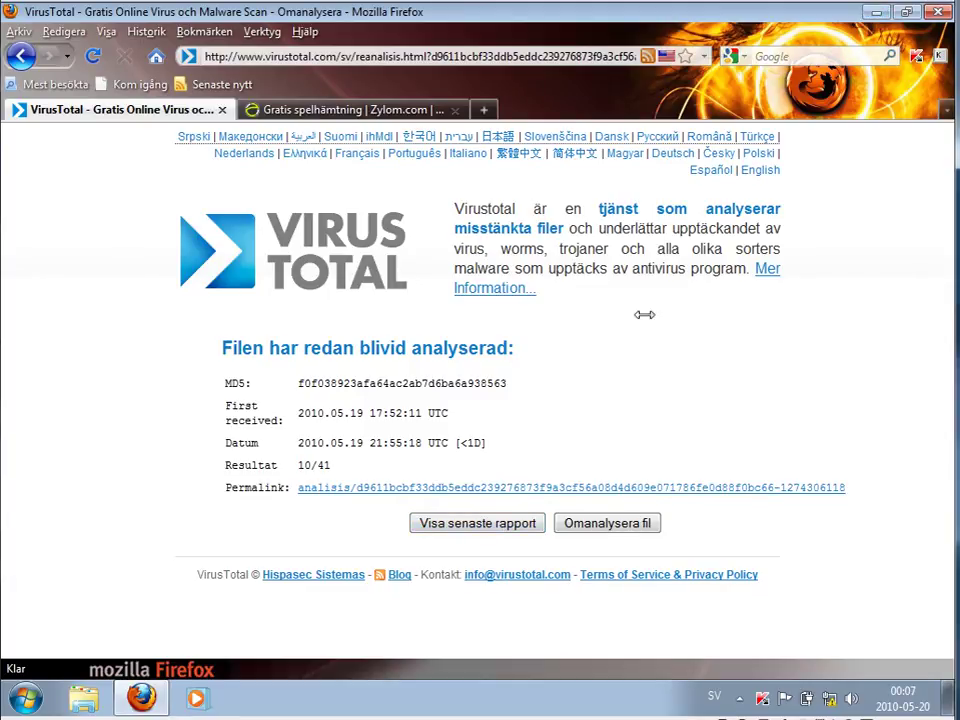
- Open the Downloads folder in Windows Explorer, scan the exe file with Kaspersky, and close the scan result
click(876, 11)
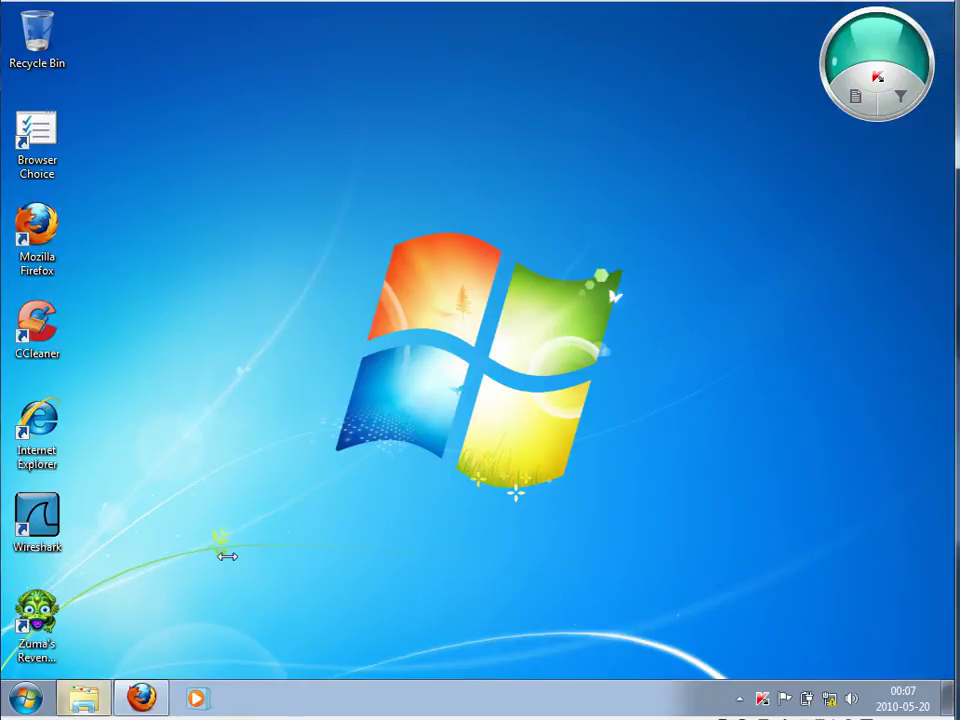
key(super+e)
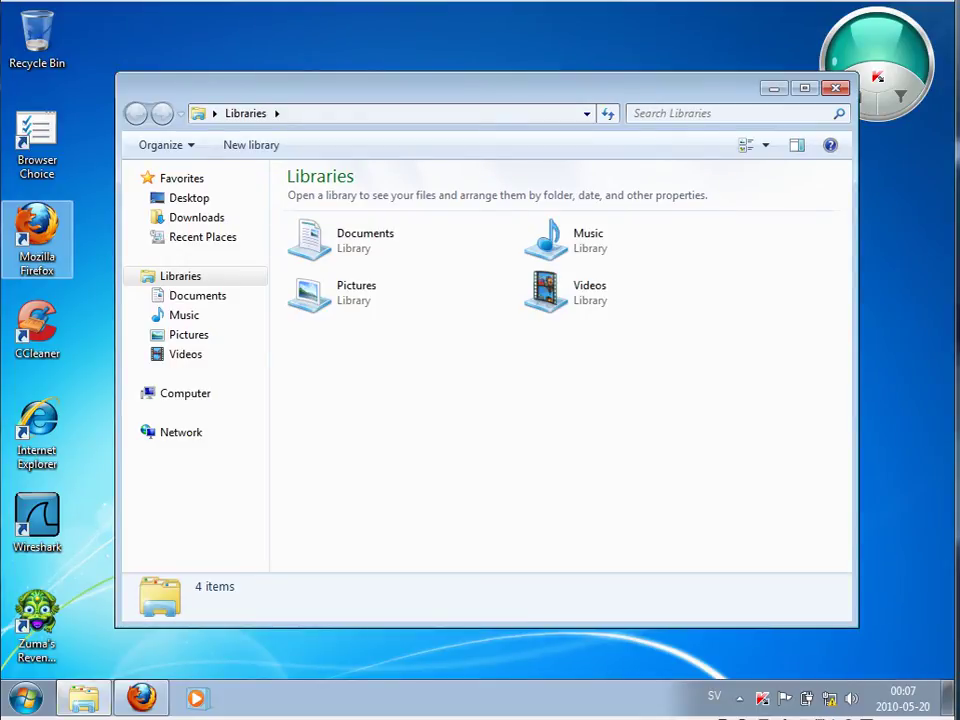
click(225, 217)
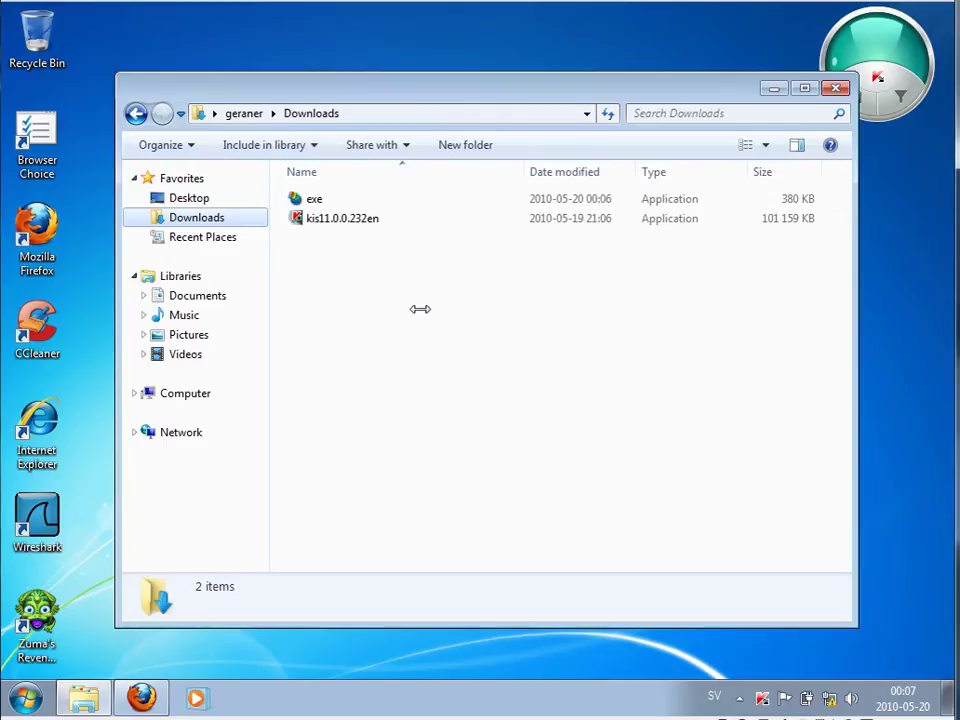
right_click(327, 199)
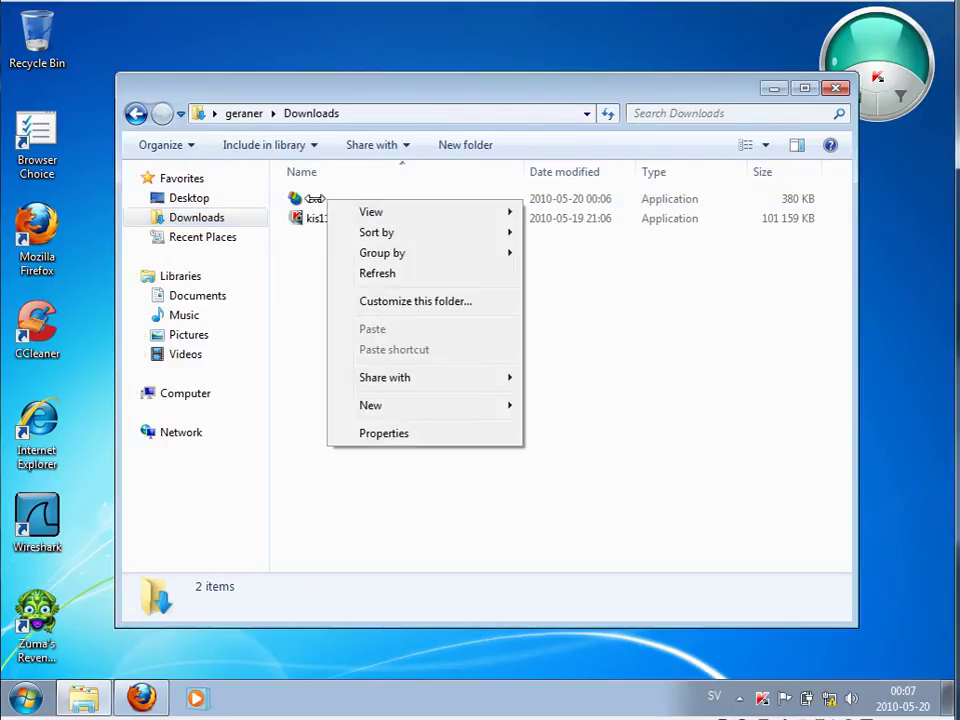
click(315, 199)
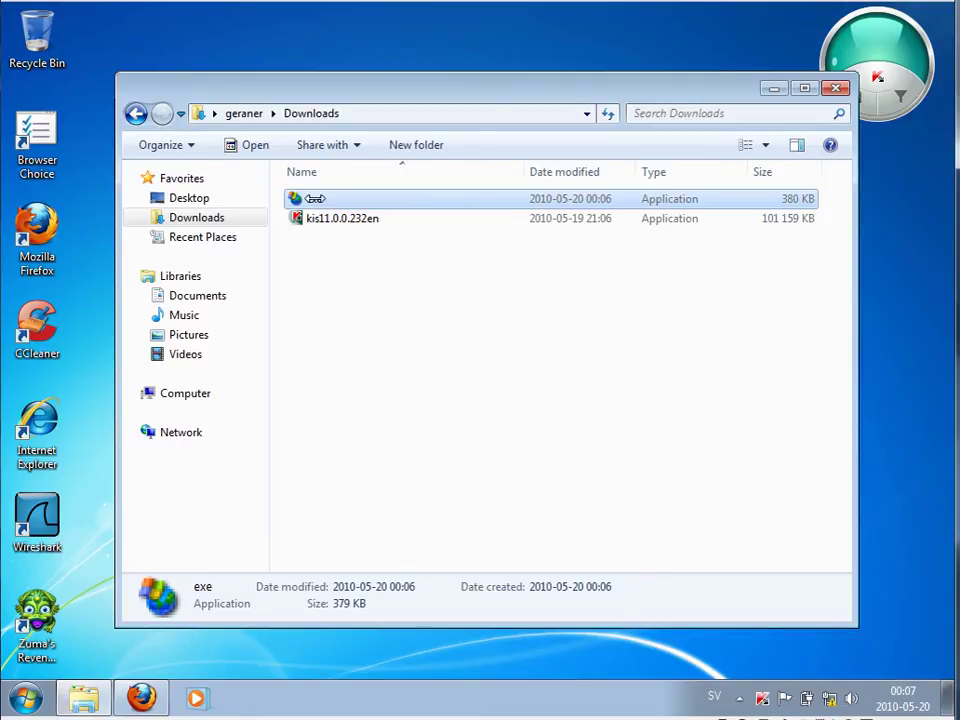
right_click(315, 199)
click(370, 276)
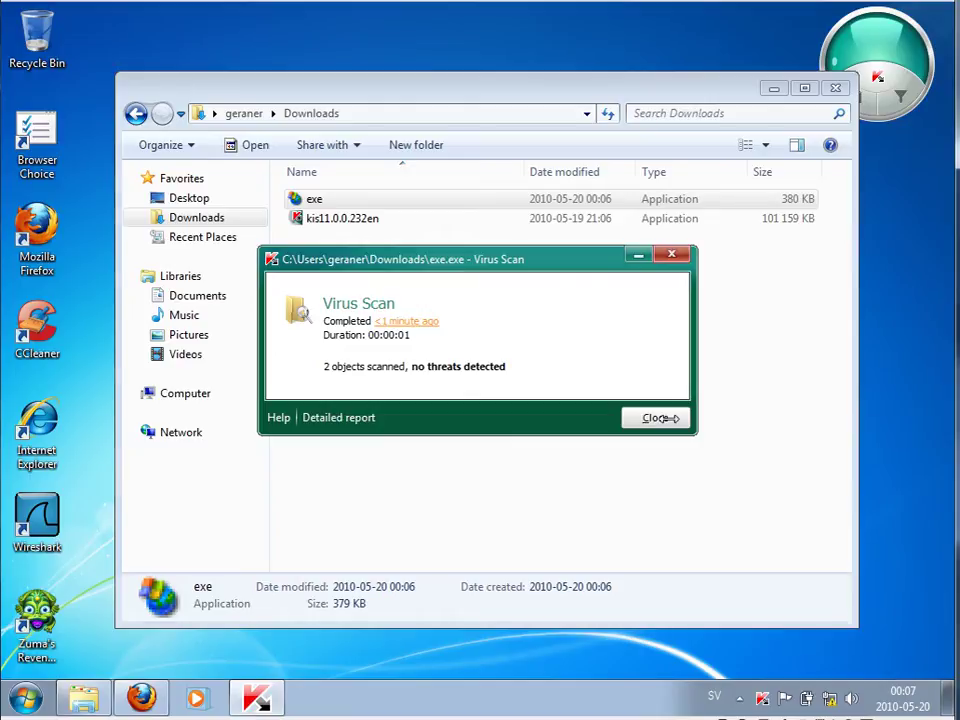
click(661, 418)
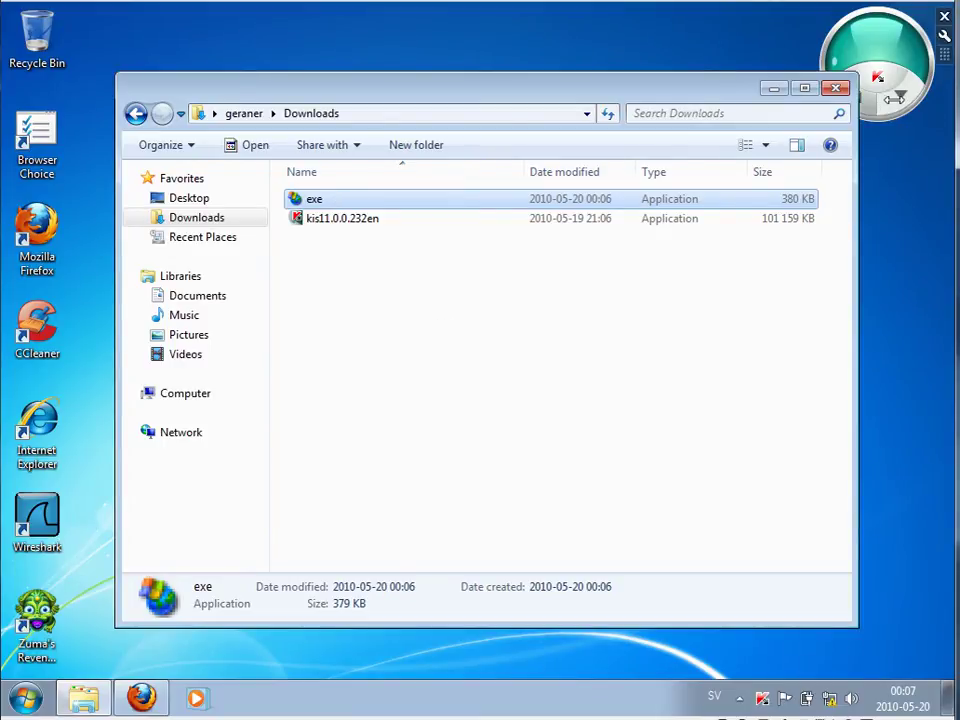
- Open Kaspersky's Applications Activity list of running processes and move its window clear of the Downloads folder's title bar
click(855, 96)
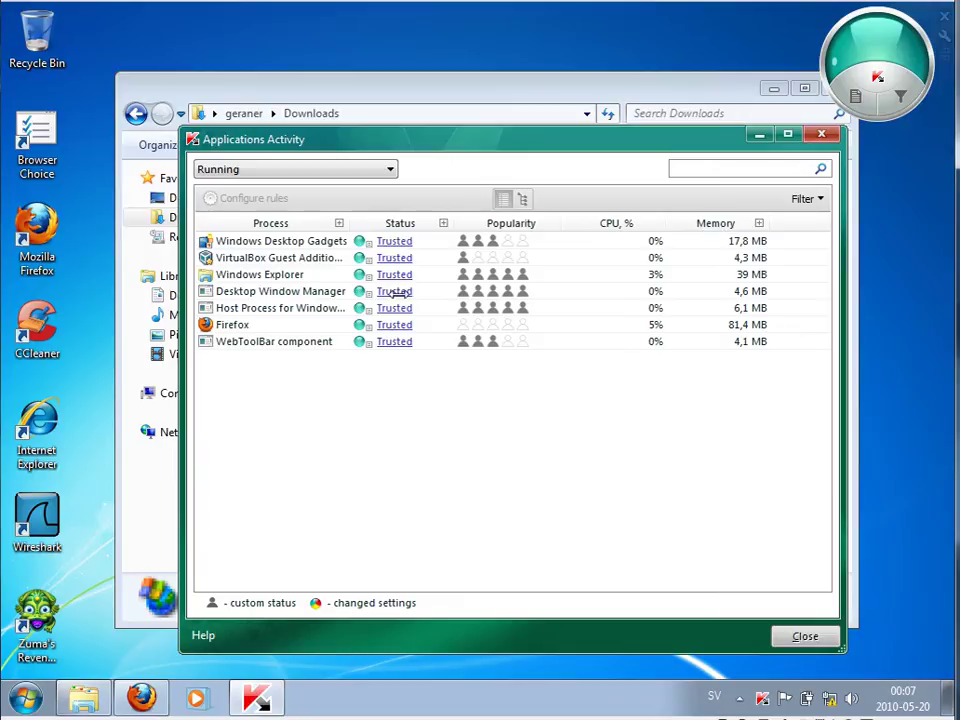
click(378, 221)
drag(390, 139, 454, 174)
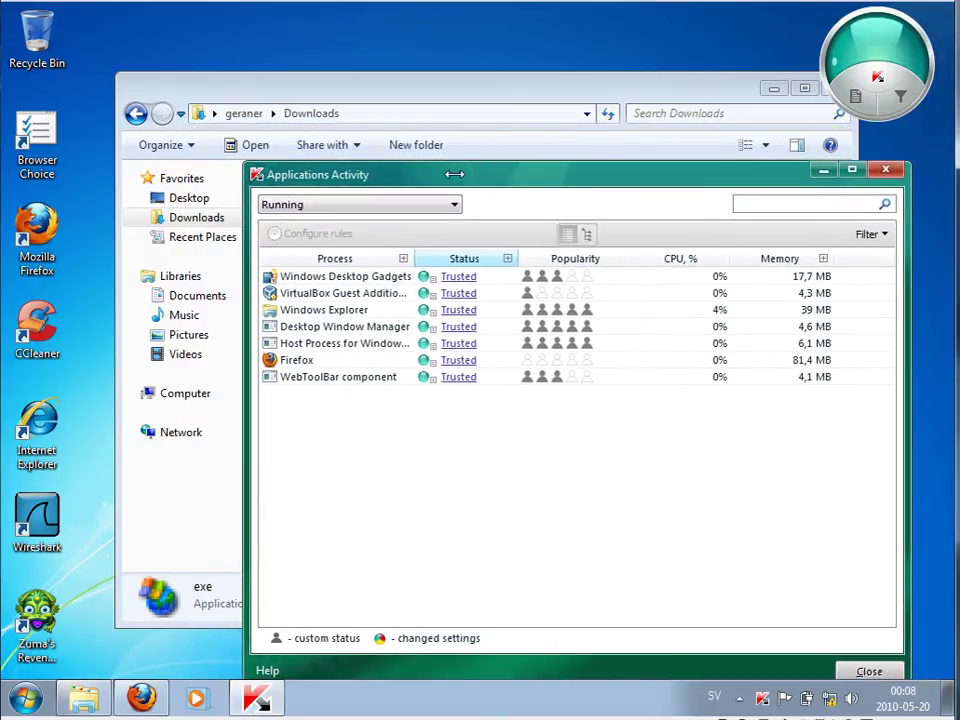
- Try to run the exe file from the Downloads folder despite its unverified publisher
click(397, 89)
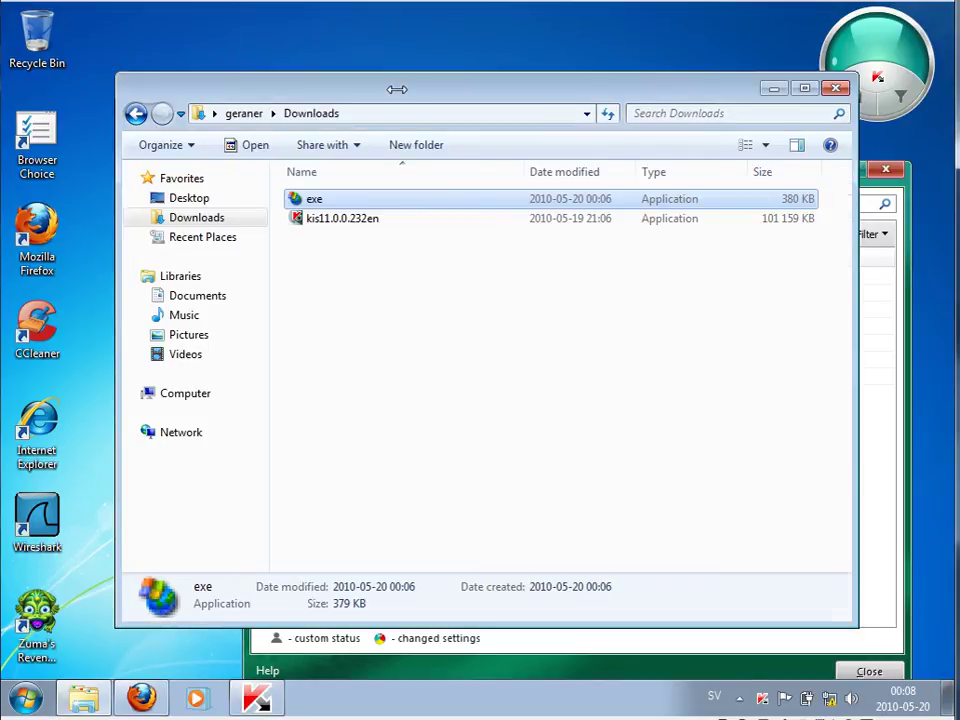
double_click(324, 198)
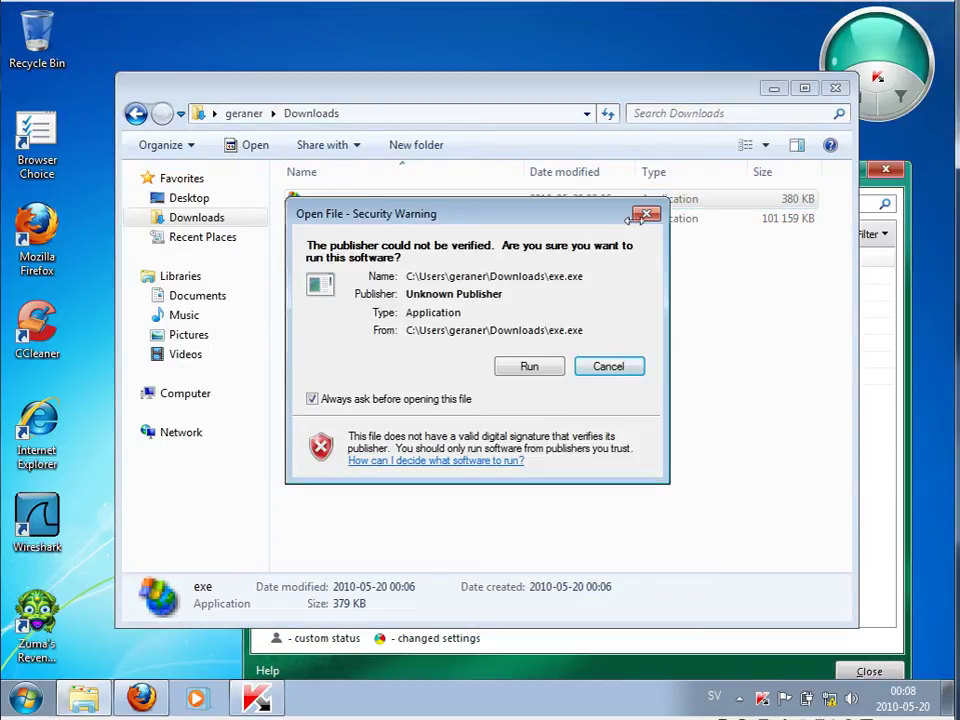
click(529, 366)
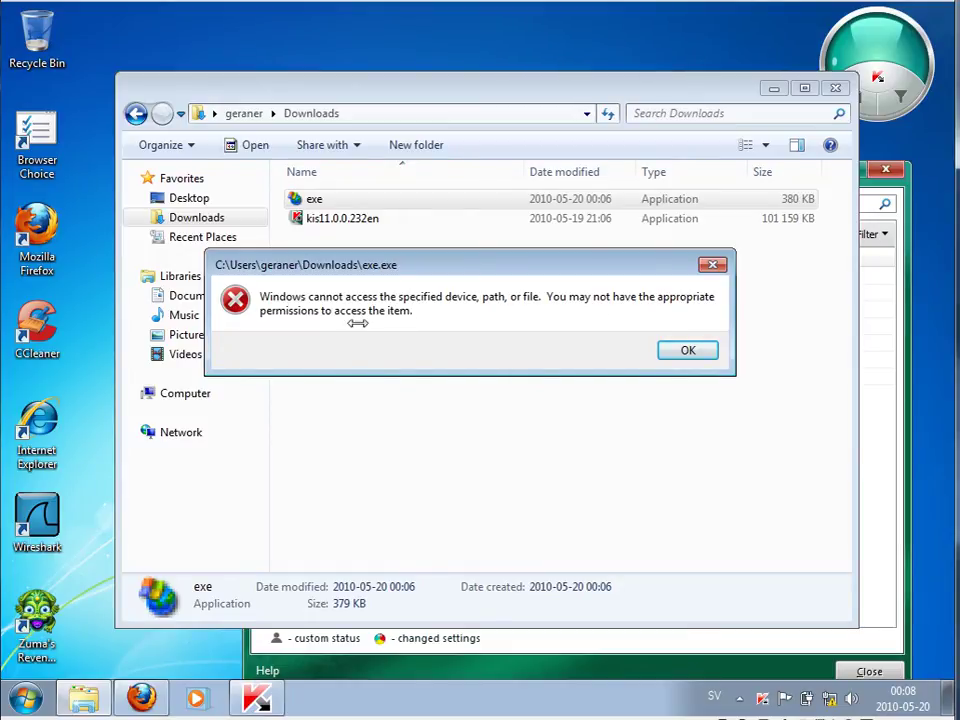
click(688, 350)
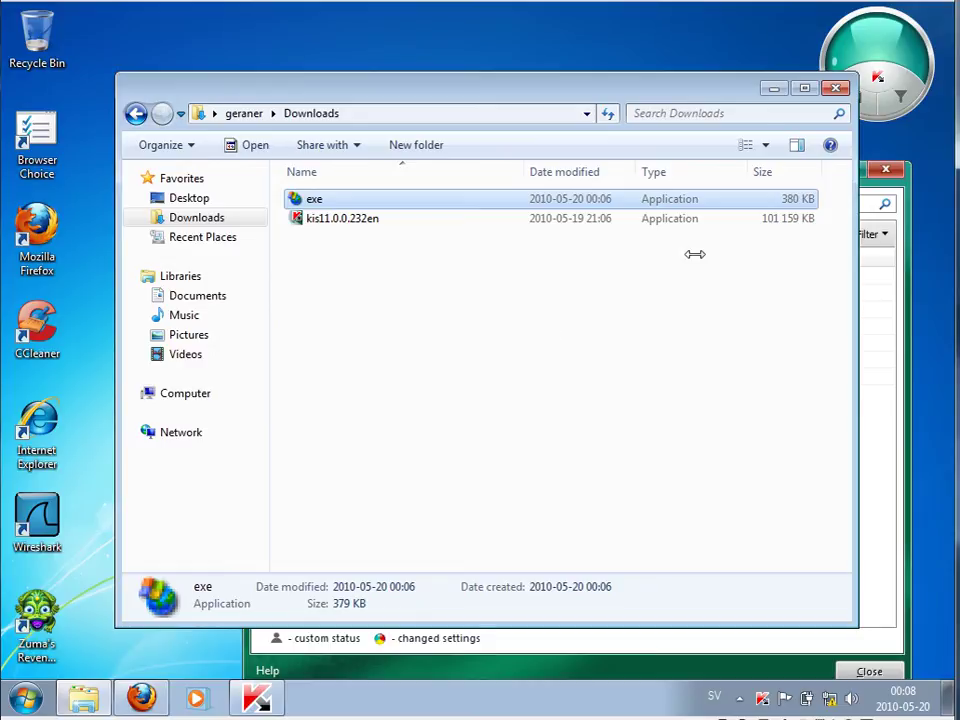
- Close the Downloads folder, list All applications in Applications Activity, and examine the application rules of exe.exe
click(835, 88)
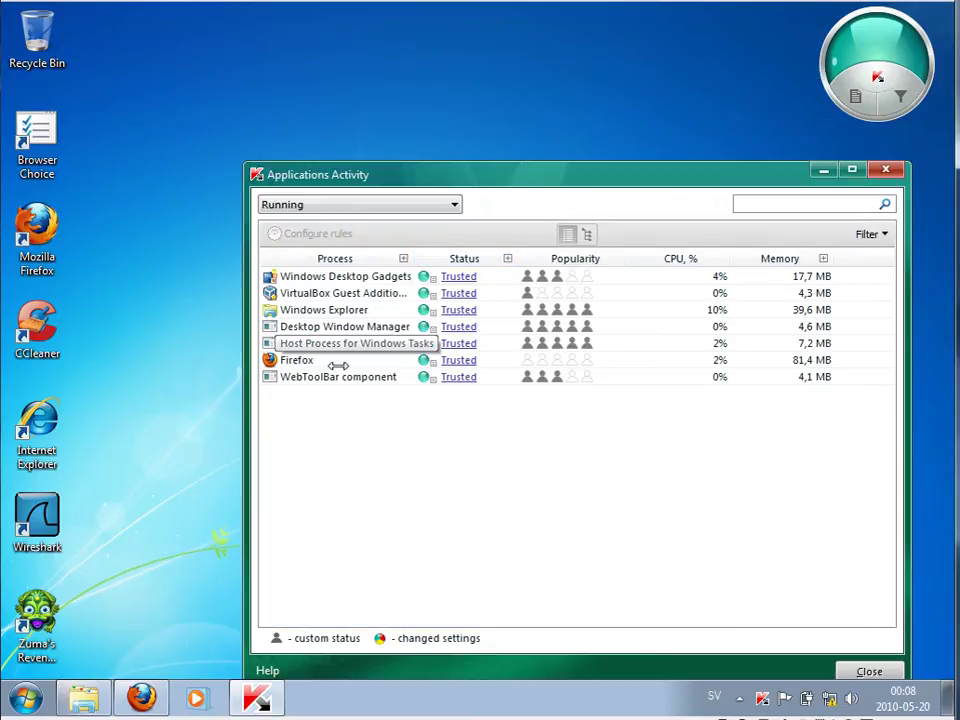
click(325, 204)
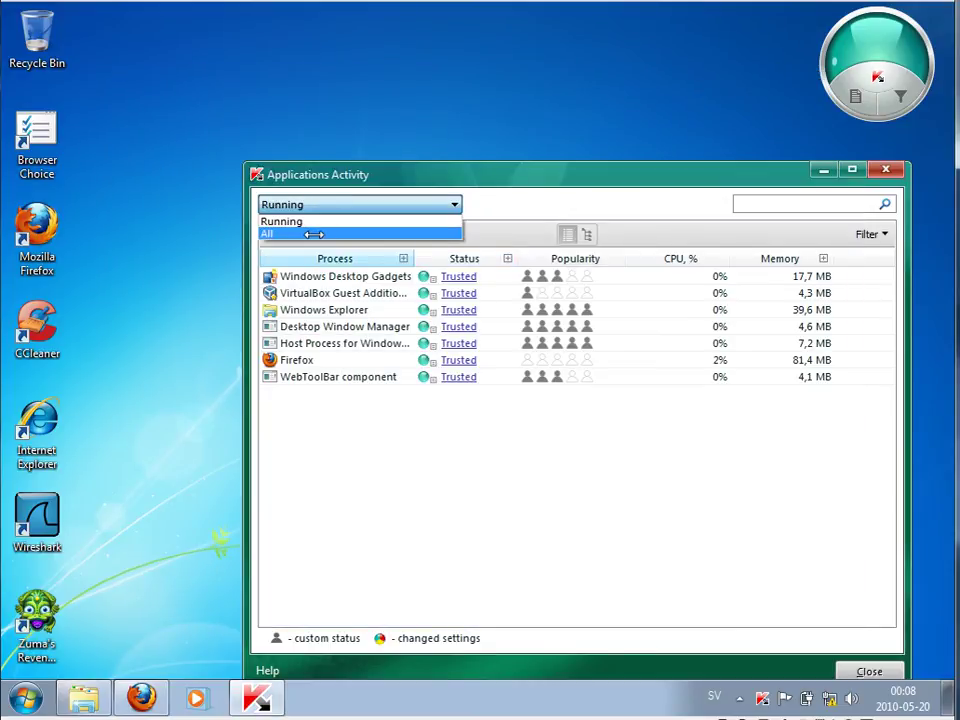
click(330, 231)
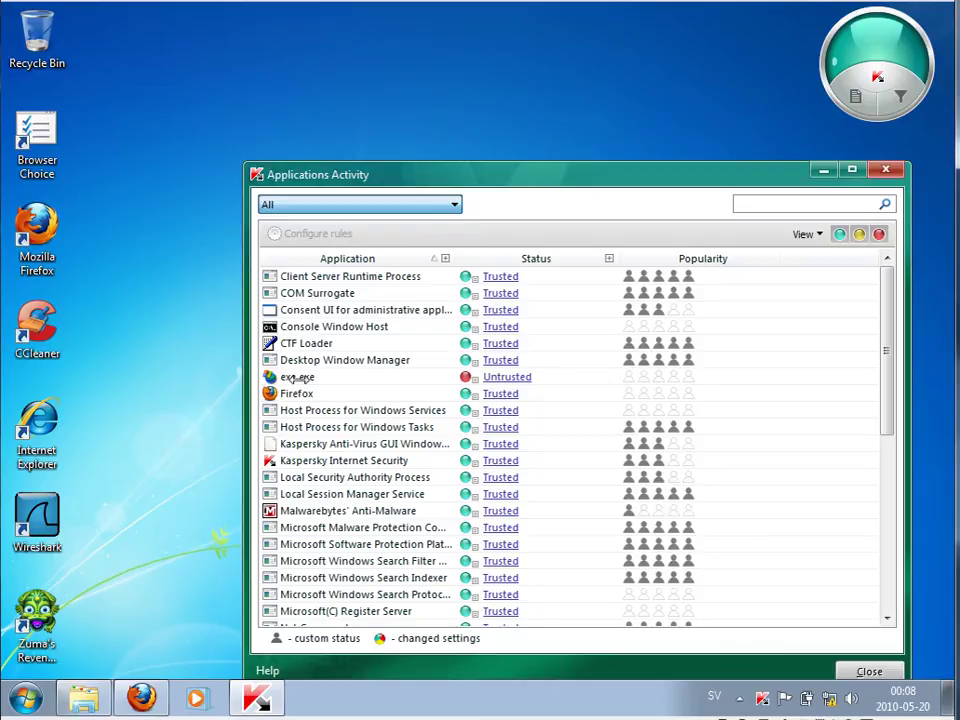
click(297, 377)
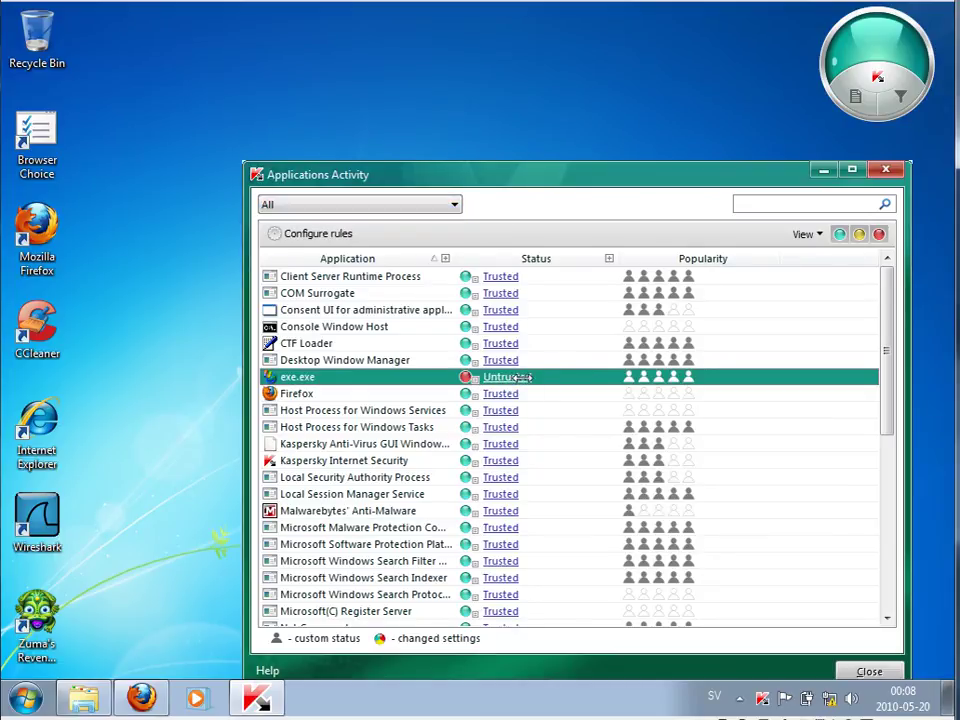
right_click(423, 376)
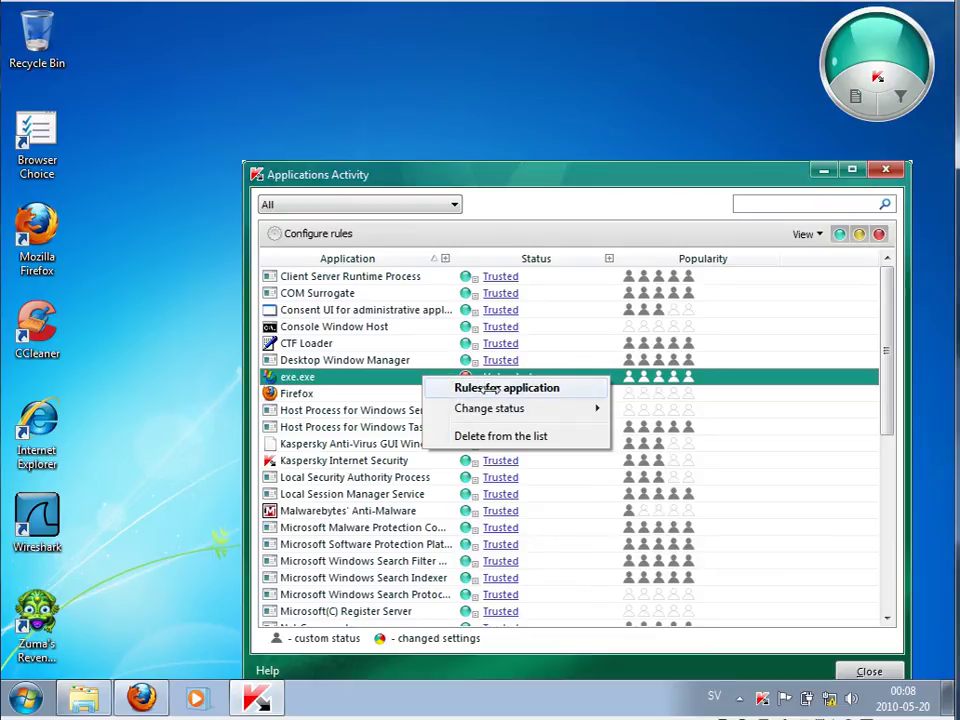
click(484, 389)
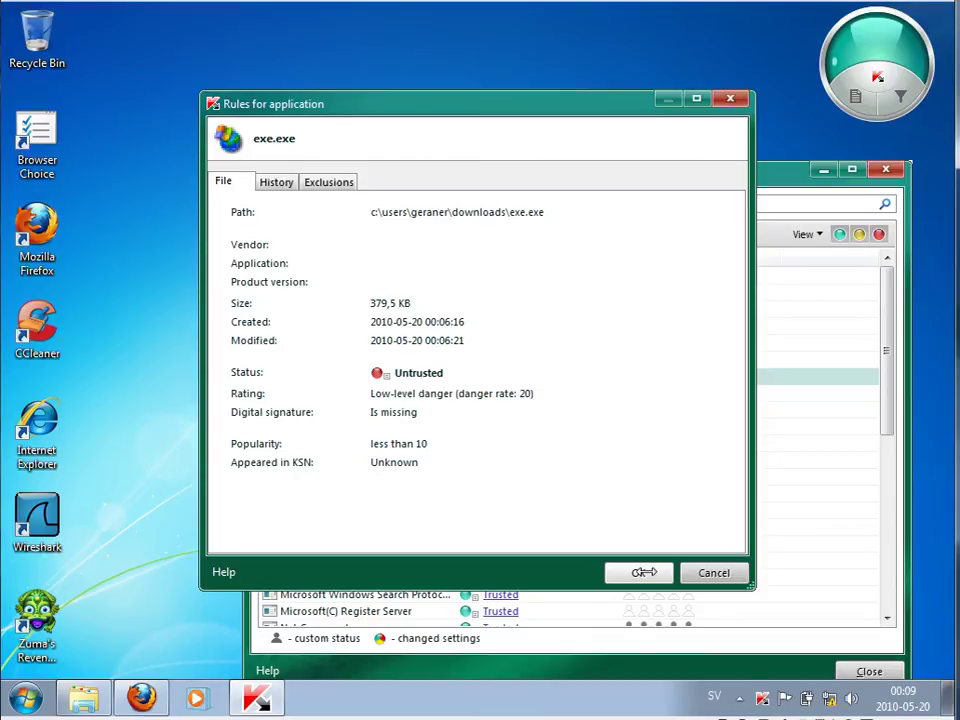
click(644, 572)
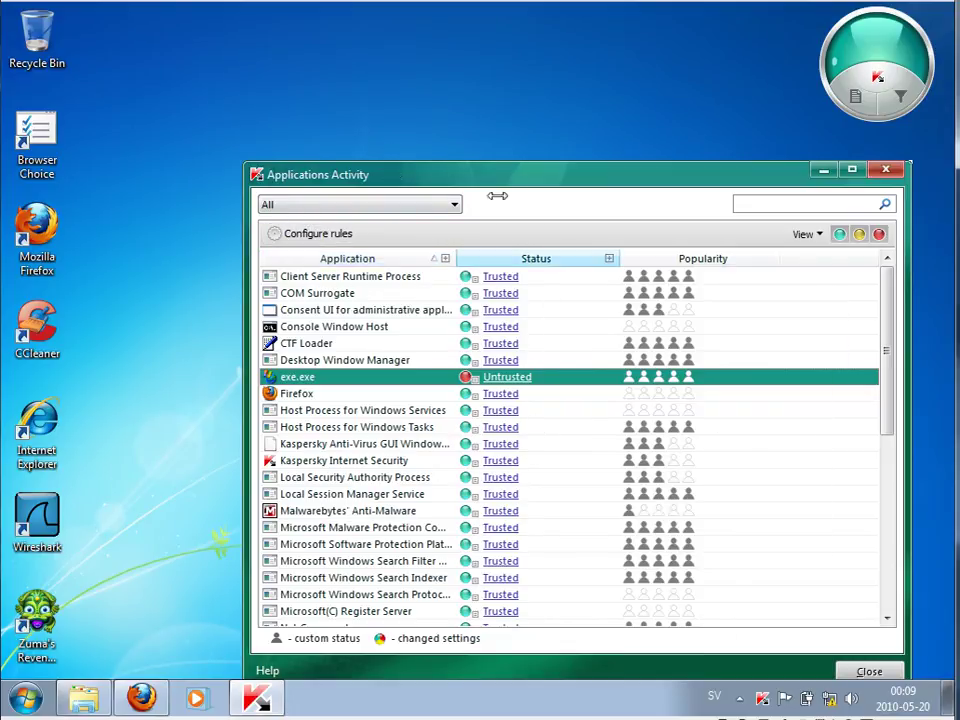
- Reposition the Applications Activity window, launch CCleaner from the desktop, and allow it to make changes to the computer
drag(509, 178, 383, 102)
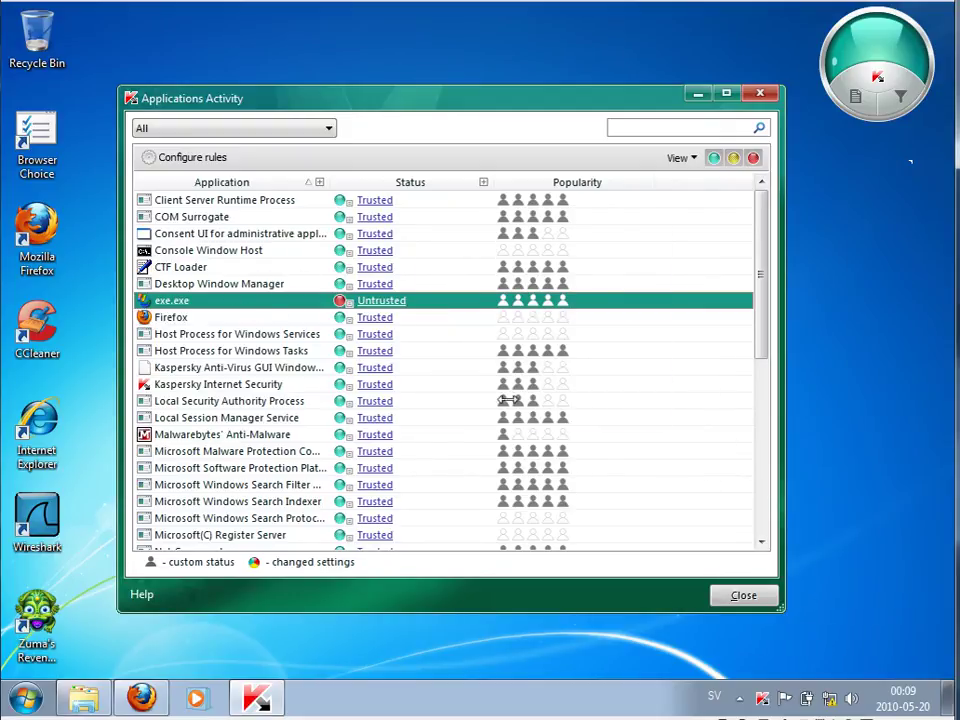
drag(763, 298, 780, 212)
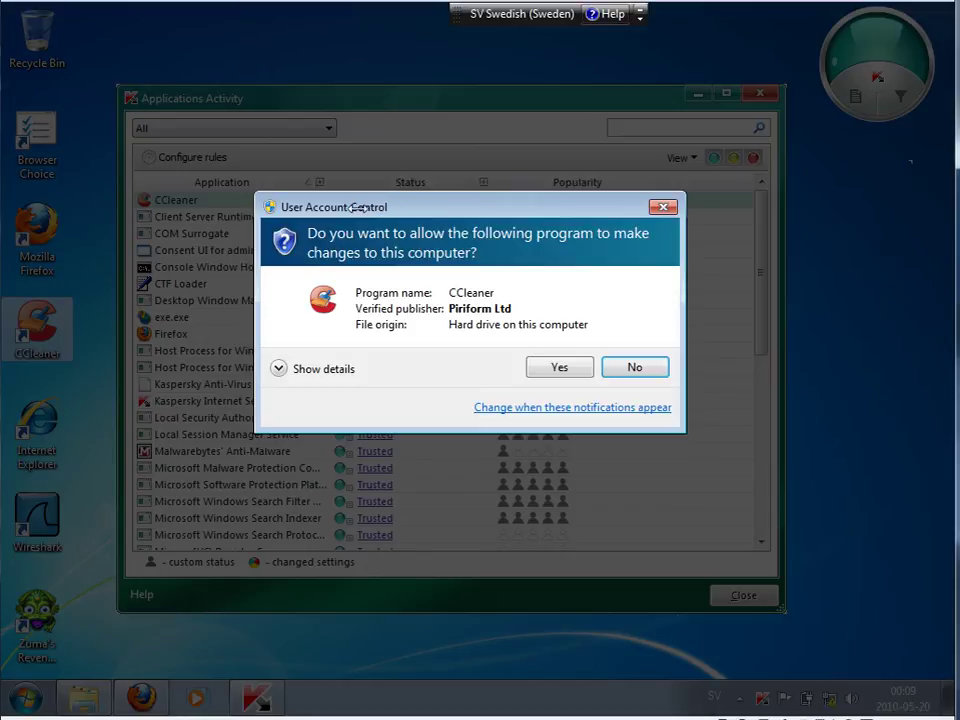
click(562, 369)
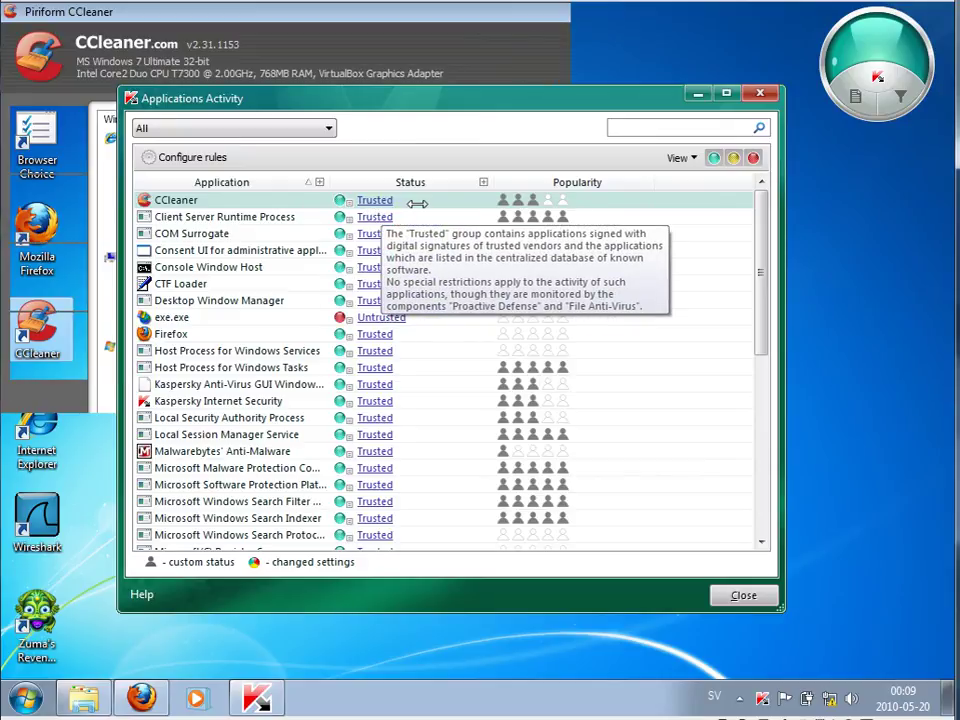
- Examine the application rules of CCleaner in Applications Activity, and close both Applications Activity and CCleaner
right_click(259, 200)
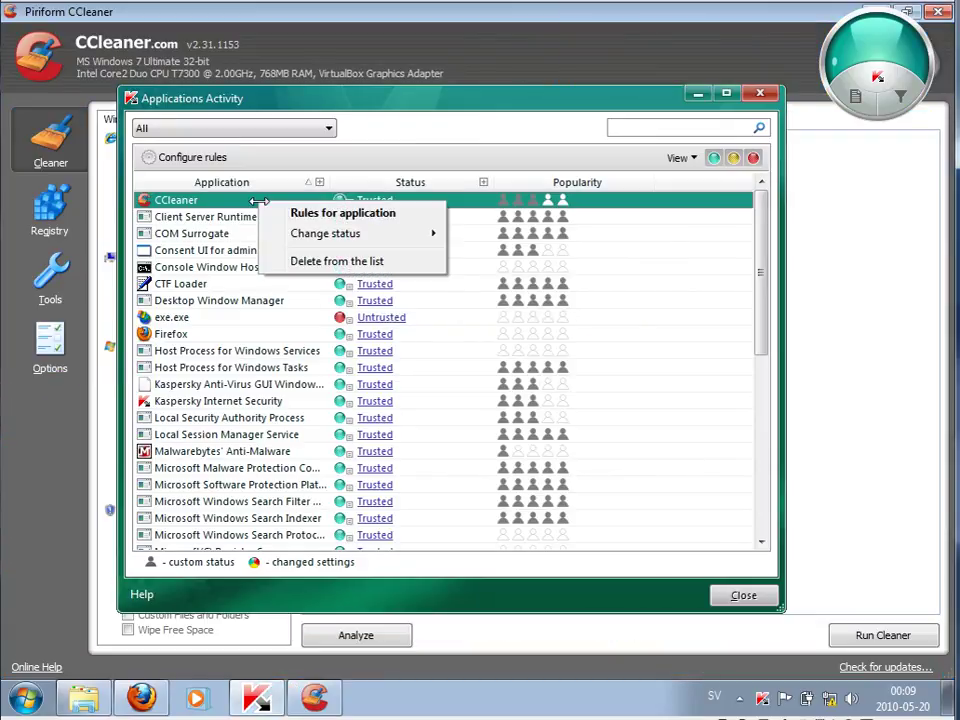
click(328, 213)
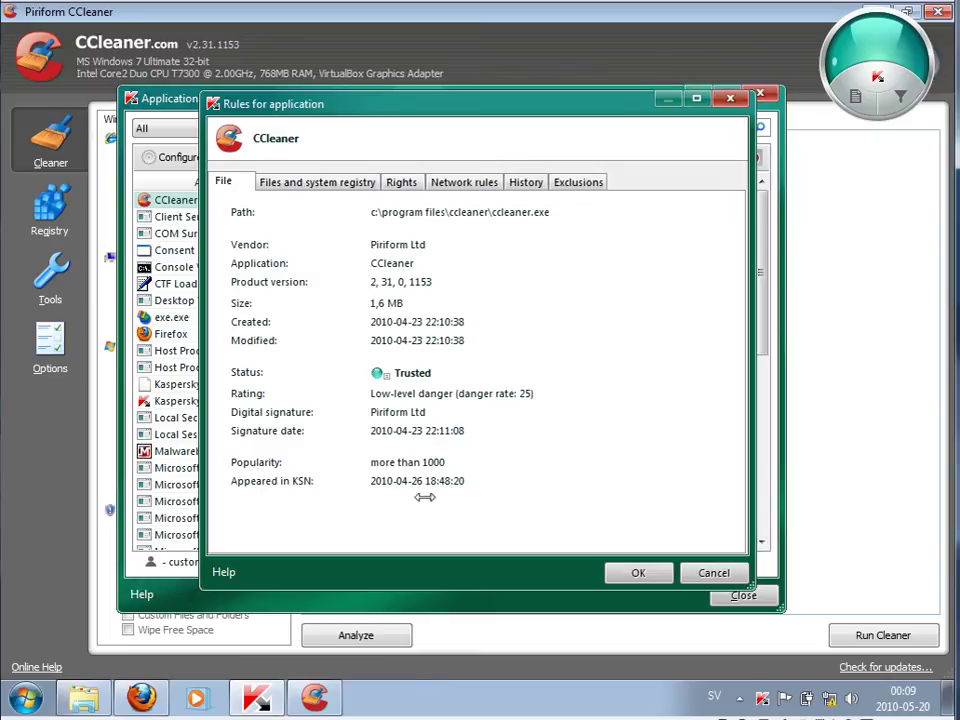
click(644, 573)
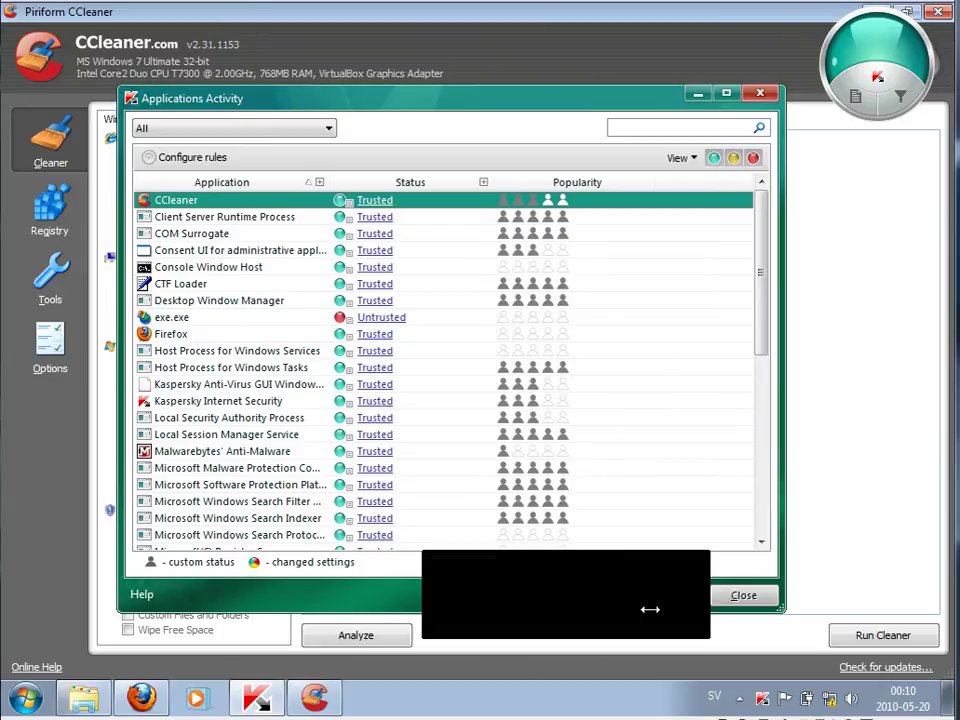
click(745, 596)
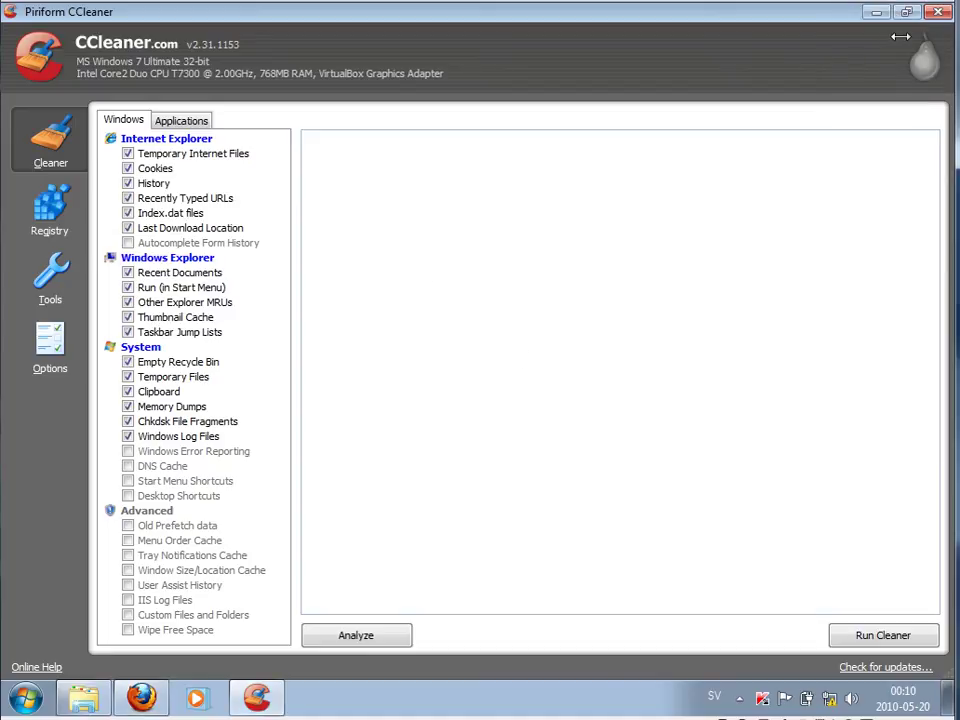
click(938, 12)
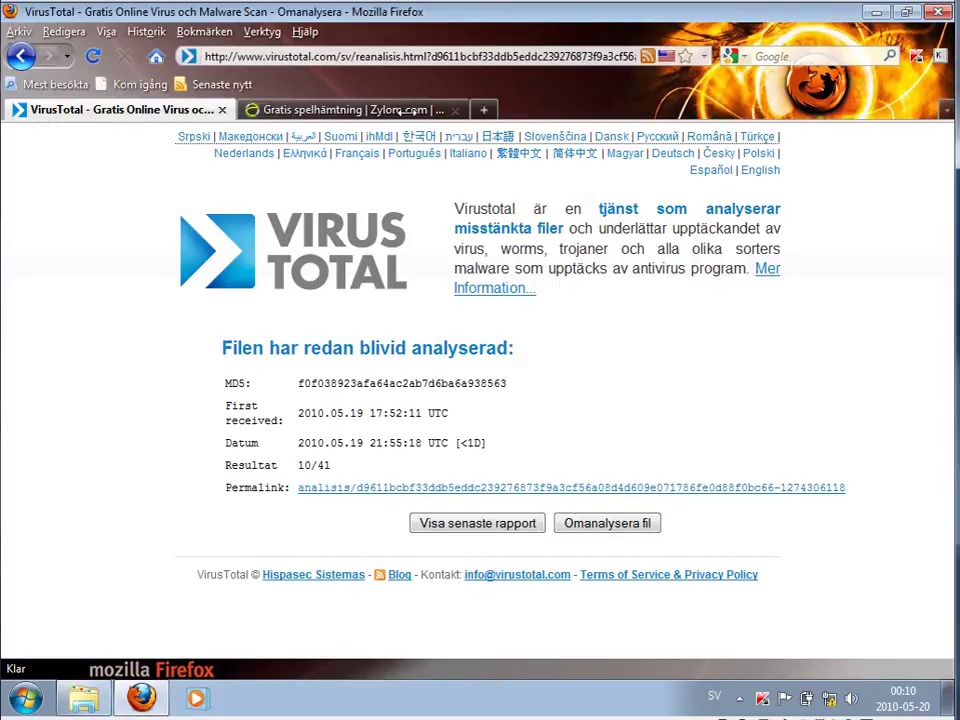
- Switch to Firefox and look through the games offered on the already loaded Zylom.com page
click(413, 111)
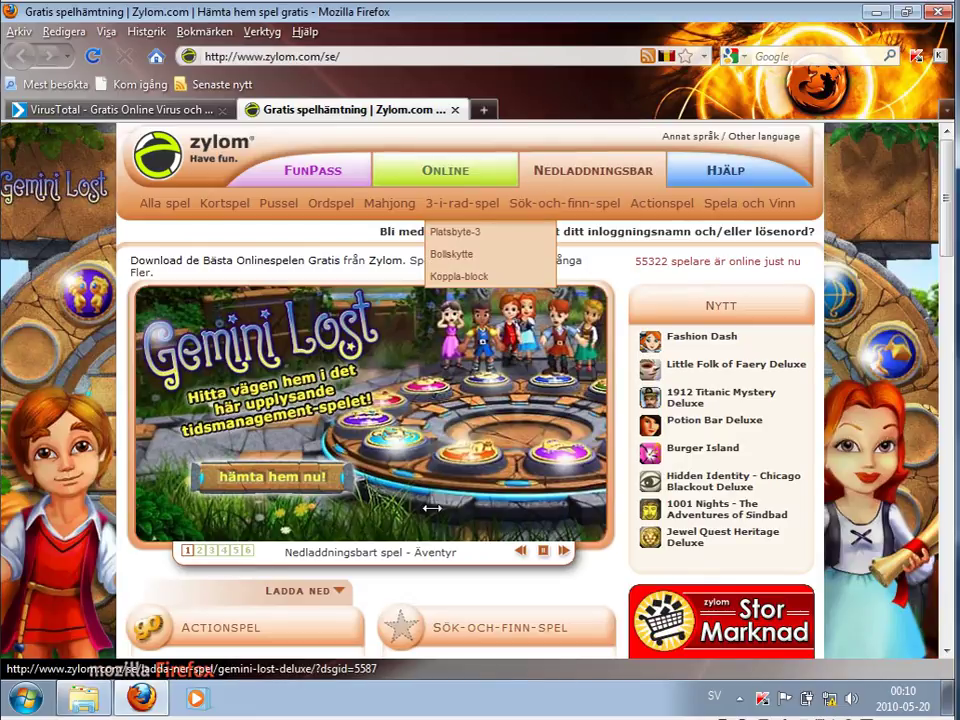
mouse_move(257, 590)
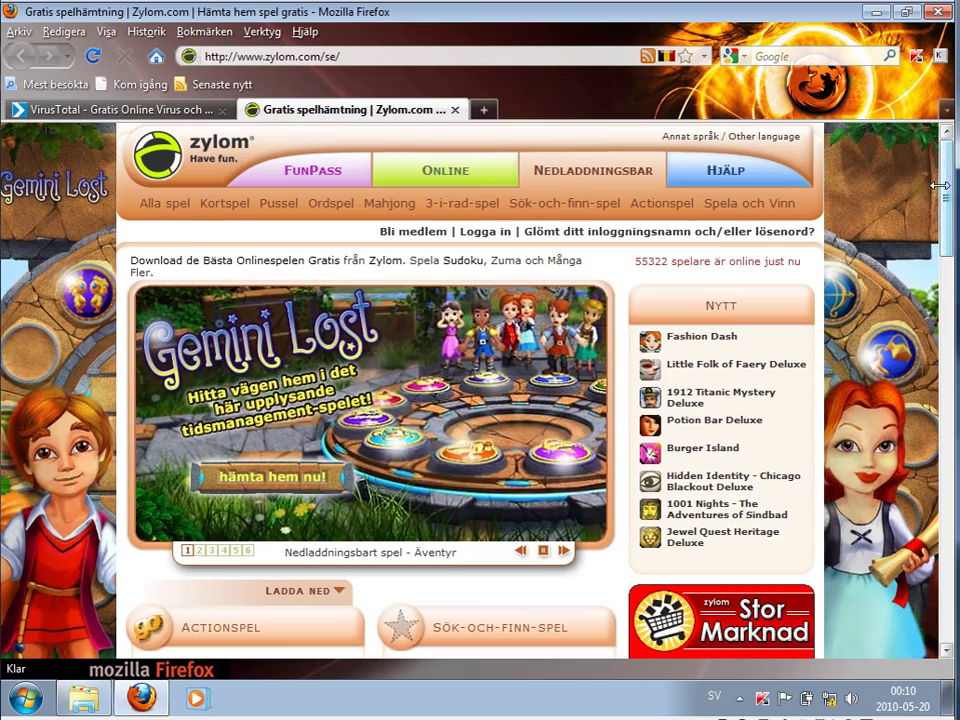
scroll(913, 187, down, 10)
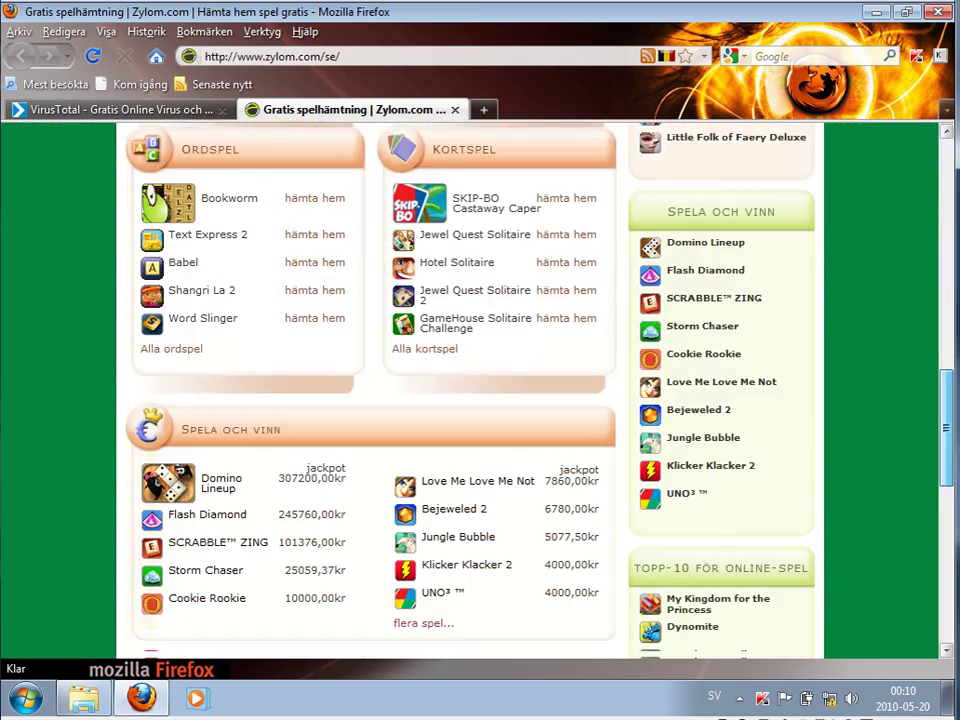
scroll(470, 390, up, 10)
scroll(340, 462, up, 3)
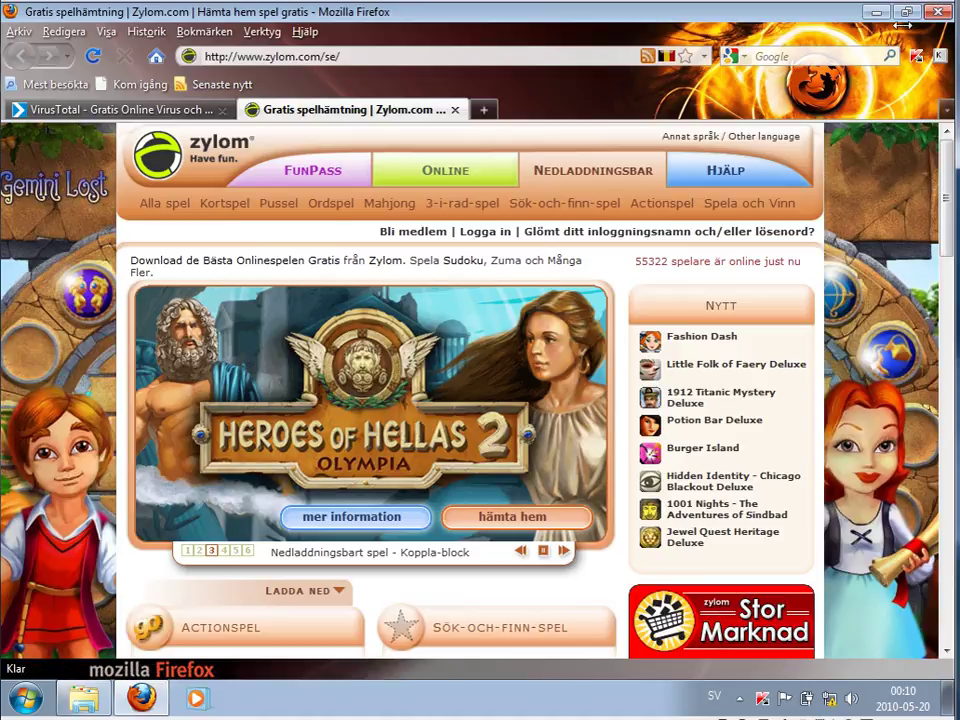
- Minimize Firefox and try to launch Zuma's Revenge Deluxe from the desktop
click(876, 11)
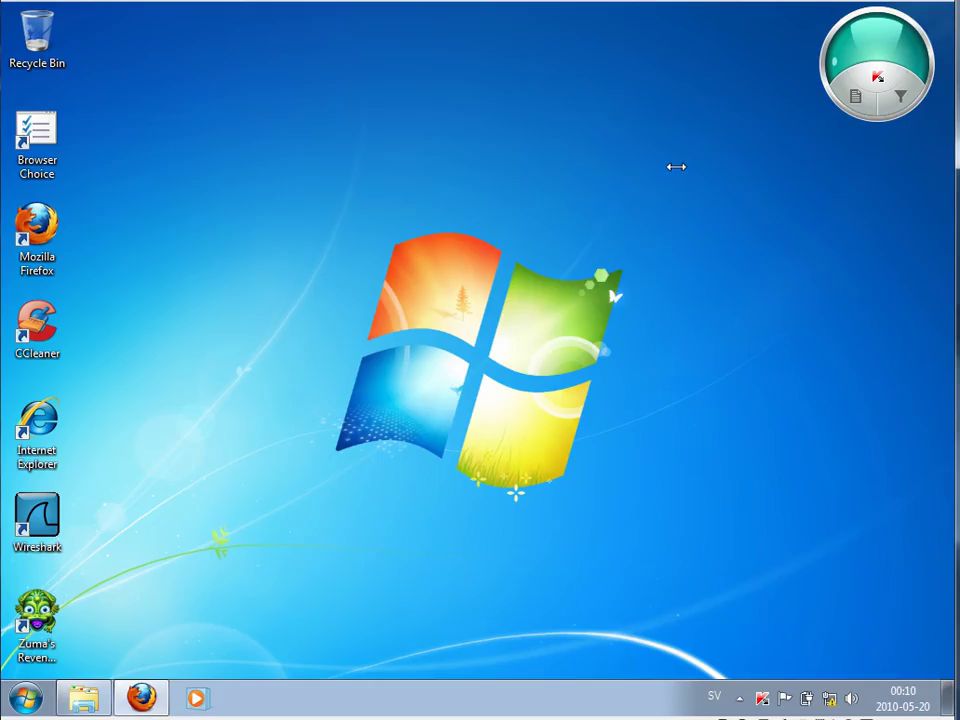
click(37, 620)
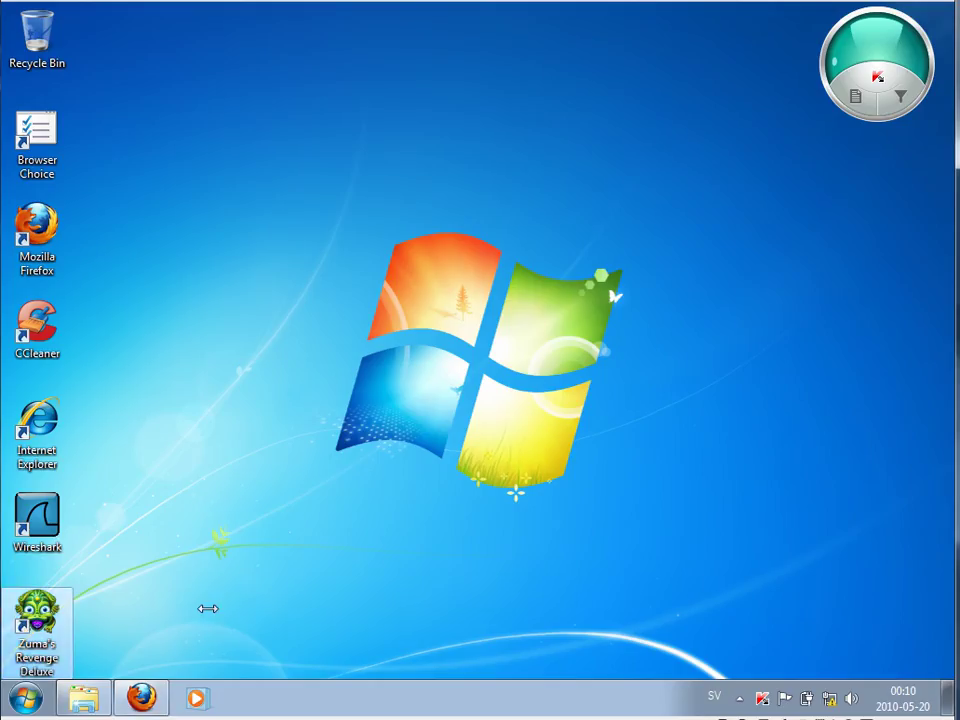
key(Return)
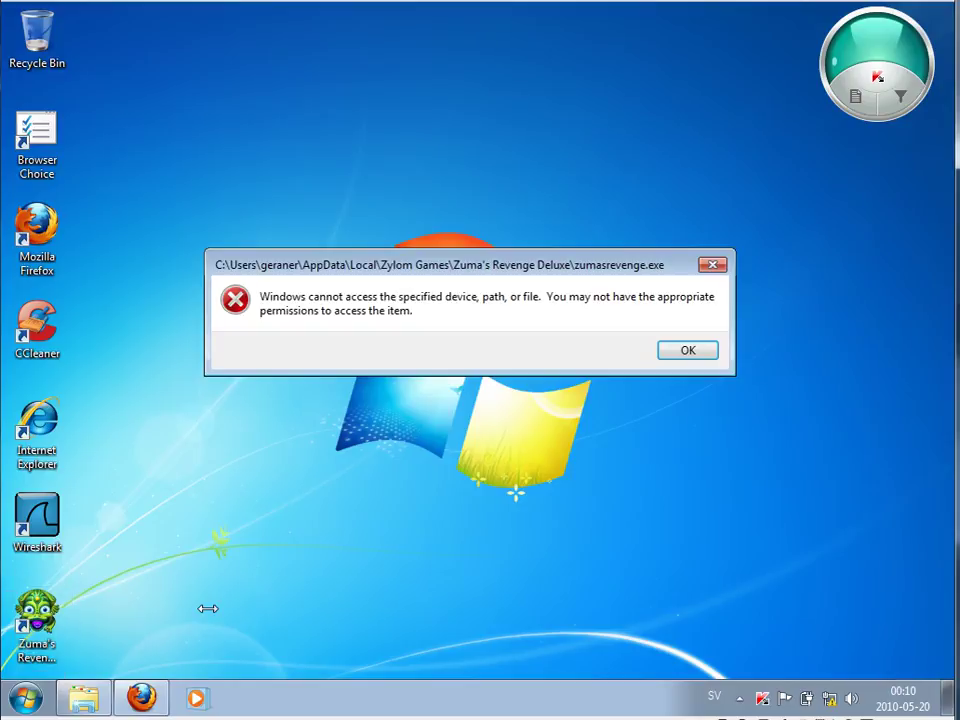
- Dismiss the access error and list all applications in Kaspersky's Applications Activity, sorted by status
click(705, 350)
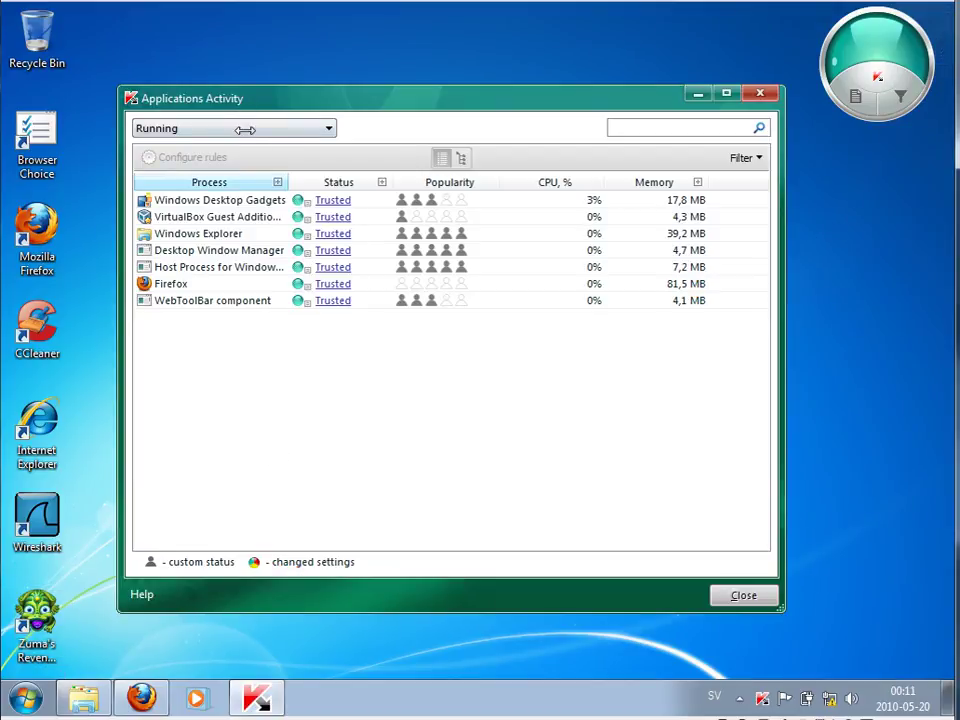
click(238, 130)
click(228, 158)
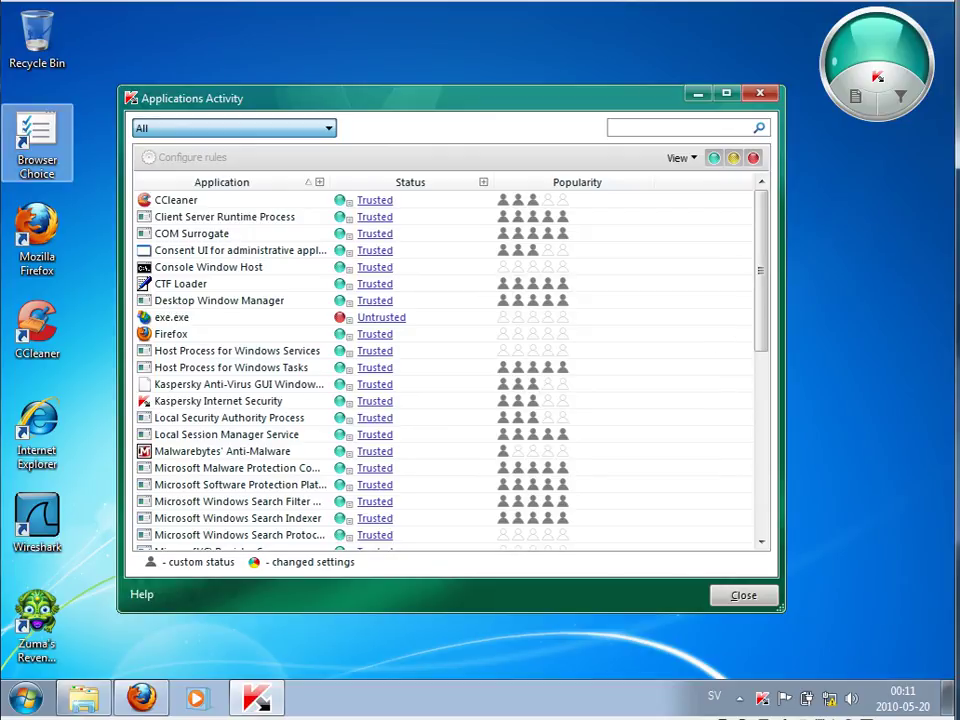
click(402, 182)
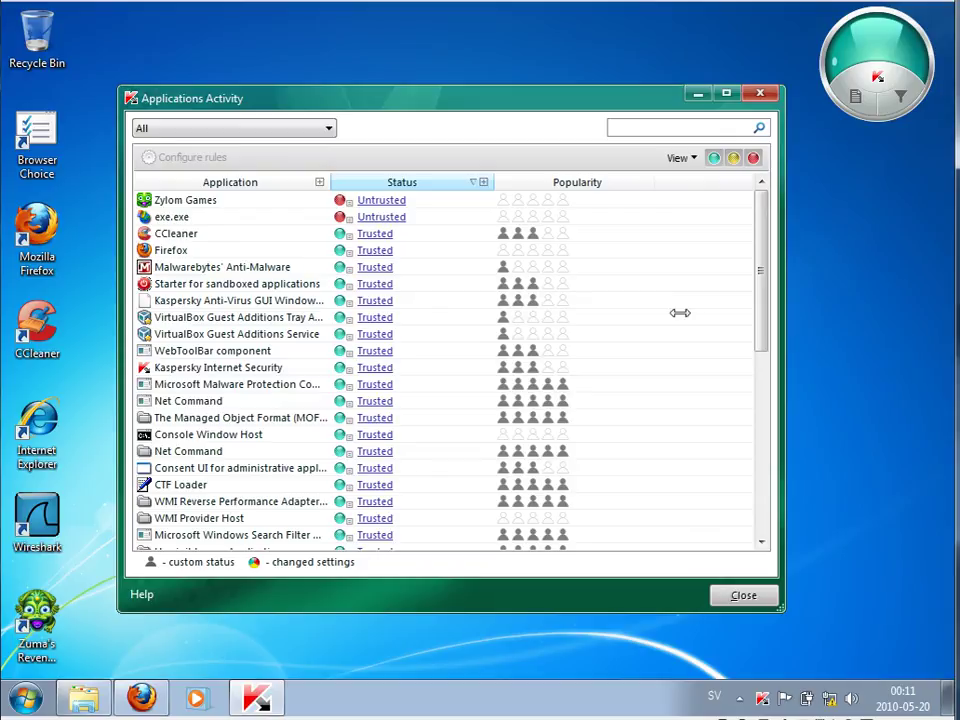
- Examine the file details in the application rules of Zylom Games, and close the rules
click(193, 200)
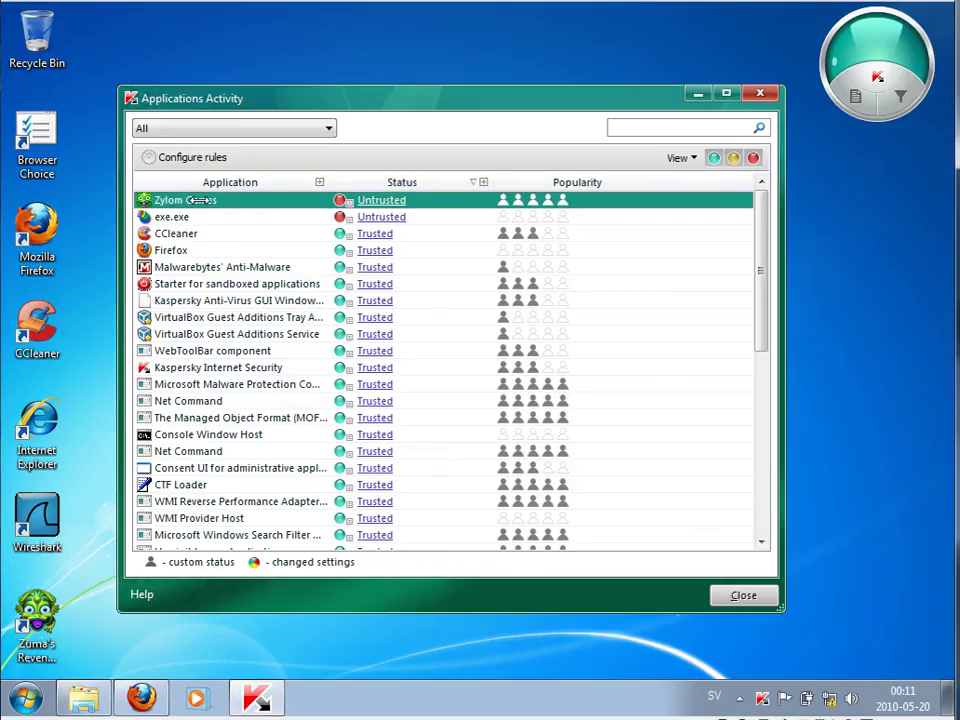
right_click(202, 200)
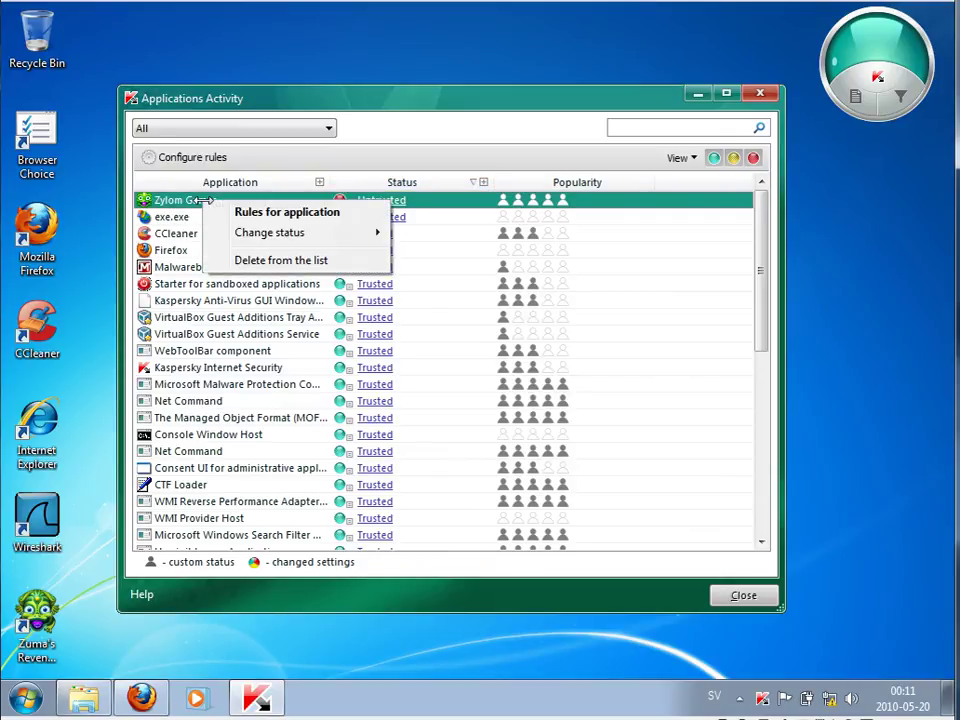
click(273, 212)
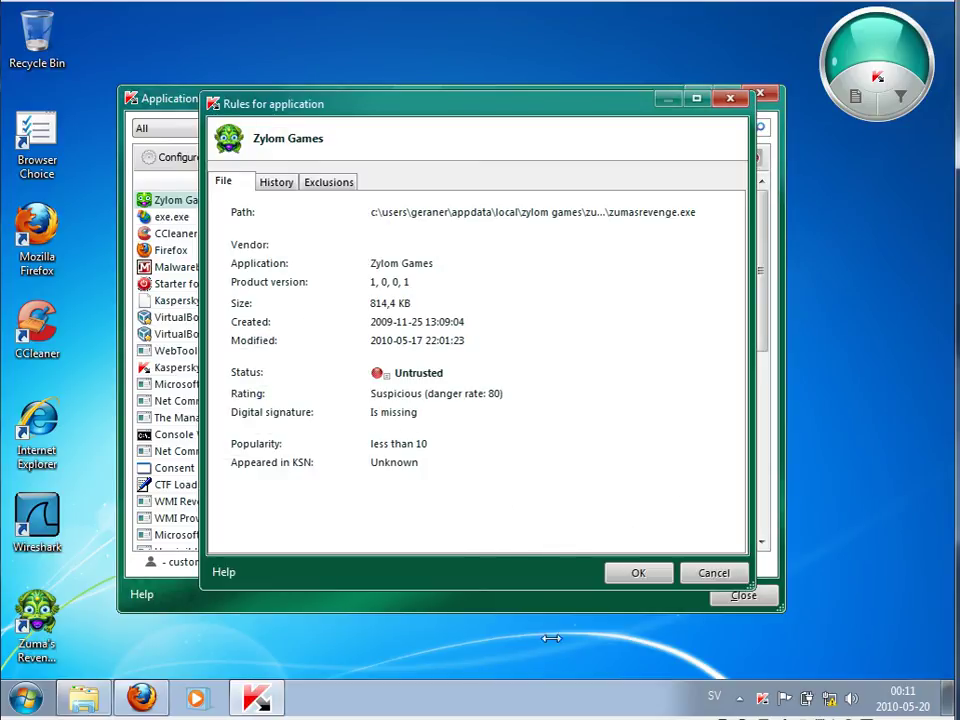
click(638, 572)
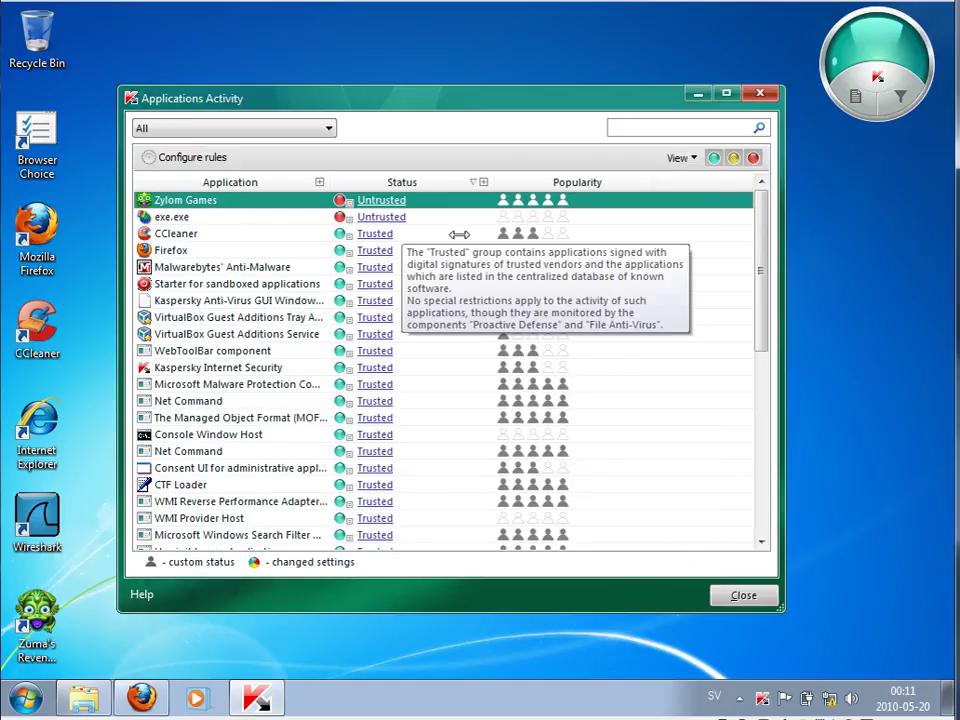
- Change the status of Zylom Games to Trusted, and launch Zuma's Revenge Deluxe again from the desktop
right_click(245, 200)
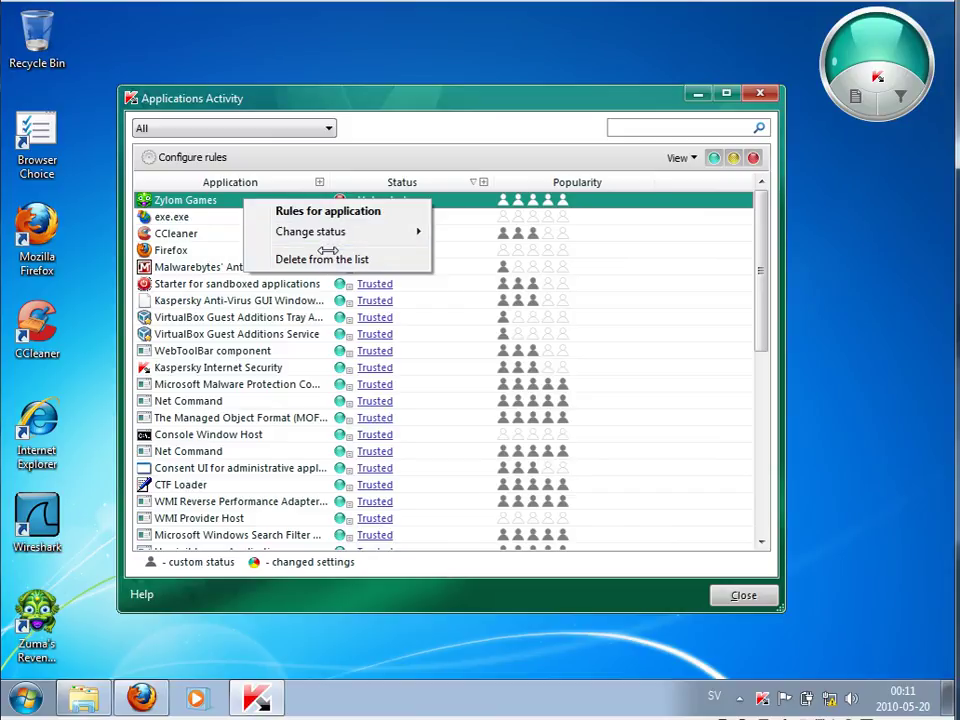
mouse_move(333, 232)
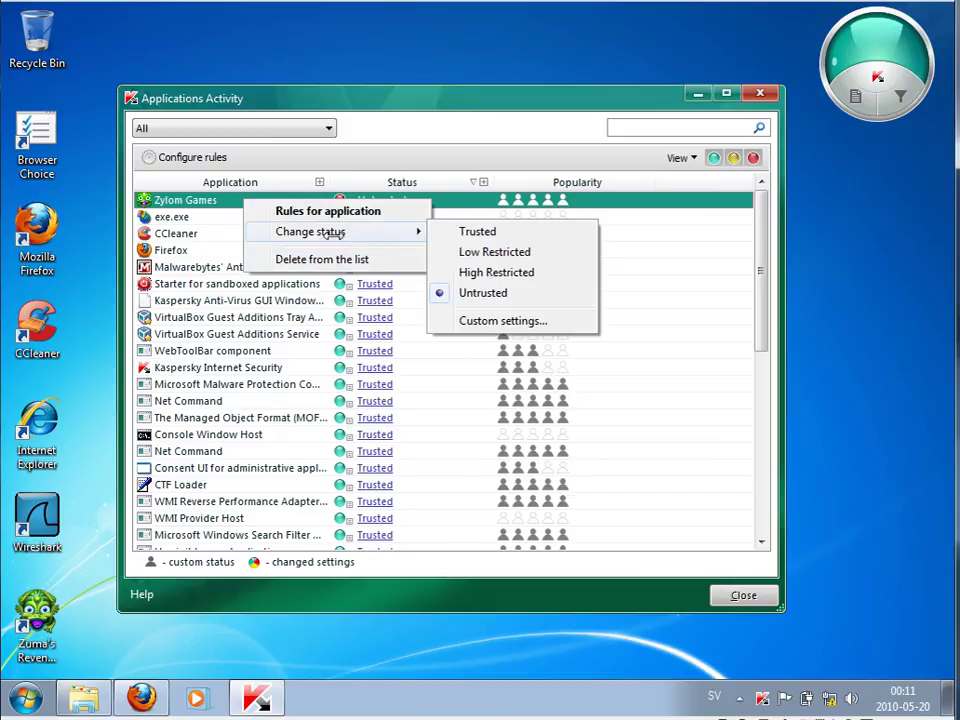
click(478, 232)
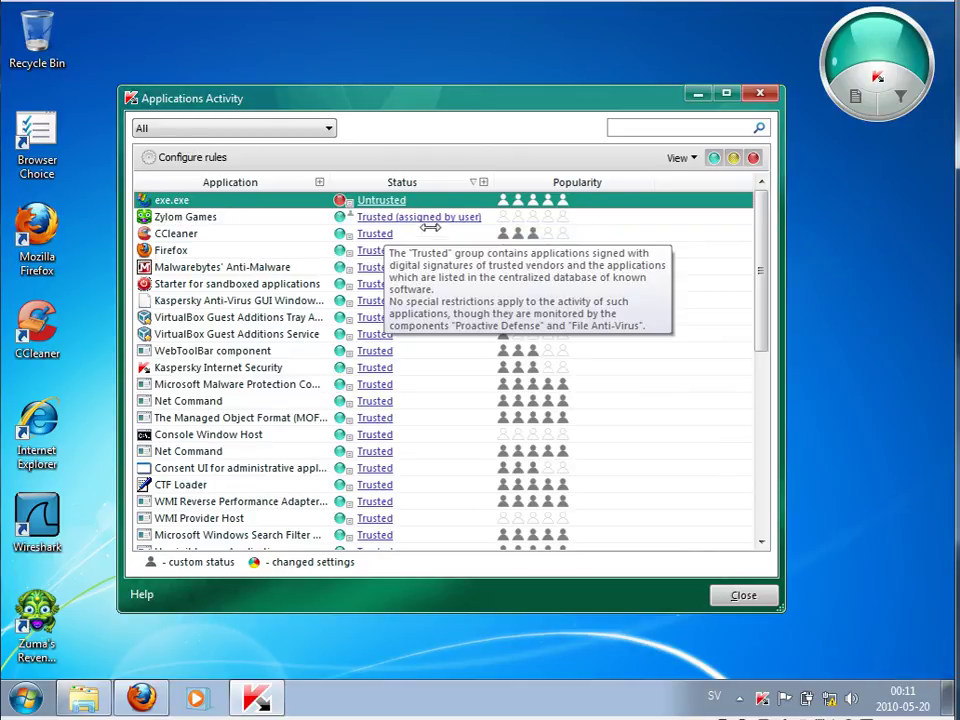
click(748, 595)
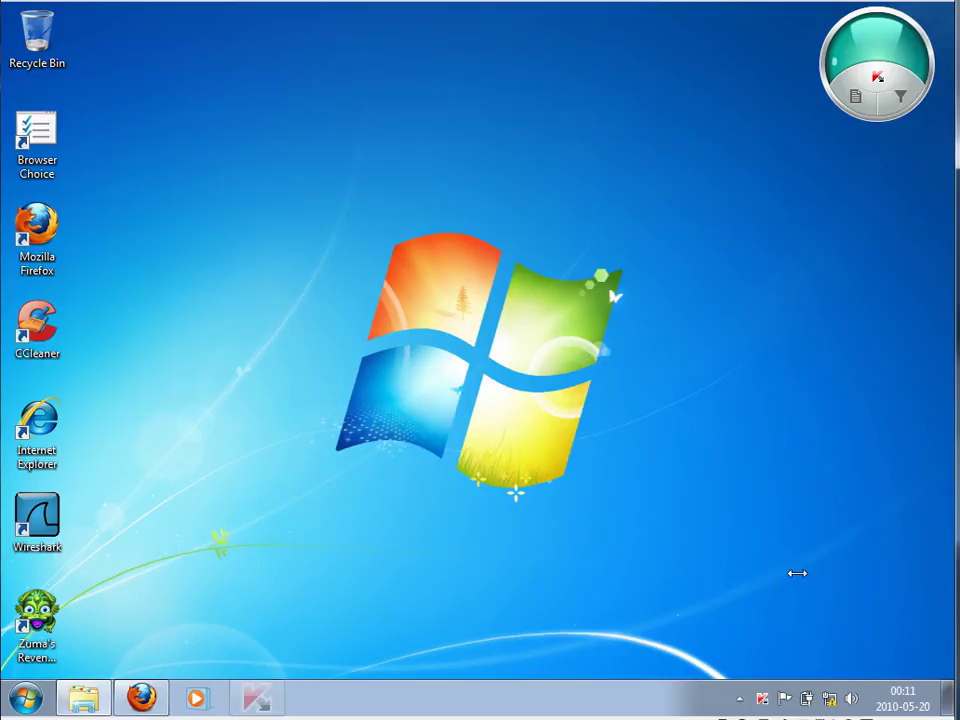
click(50, 623)
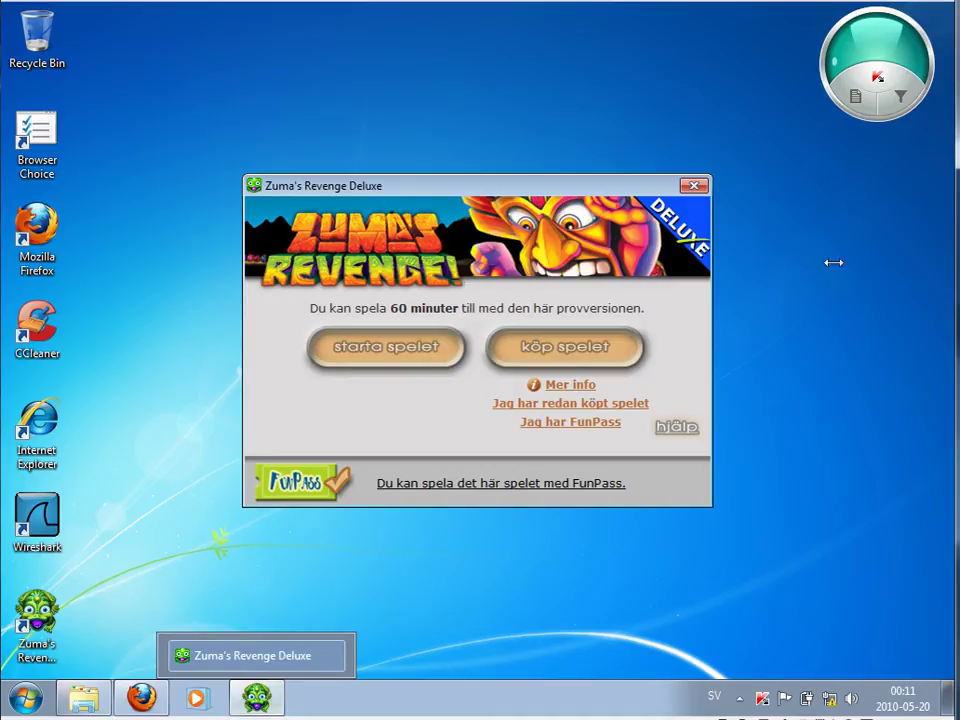
- Open the Application Control settings of Kaspersky Internet Security and review the automatic status options for unknown applications
click(881, 76)
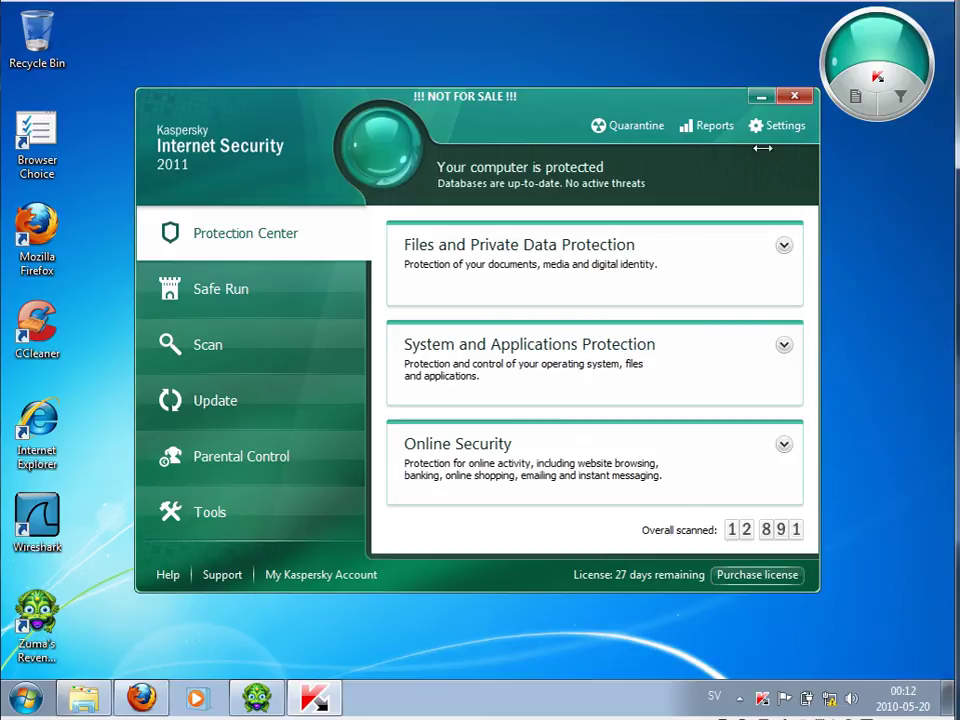
click(786, 125)
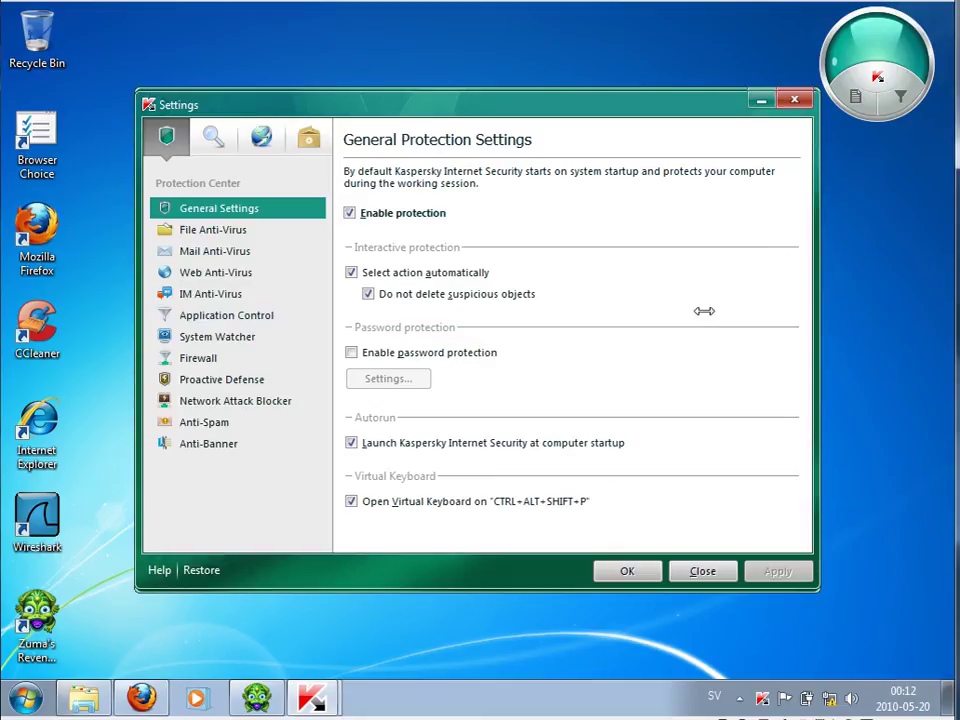
click(222, 314)
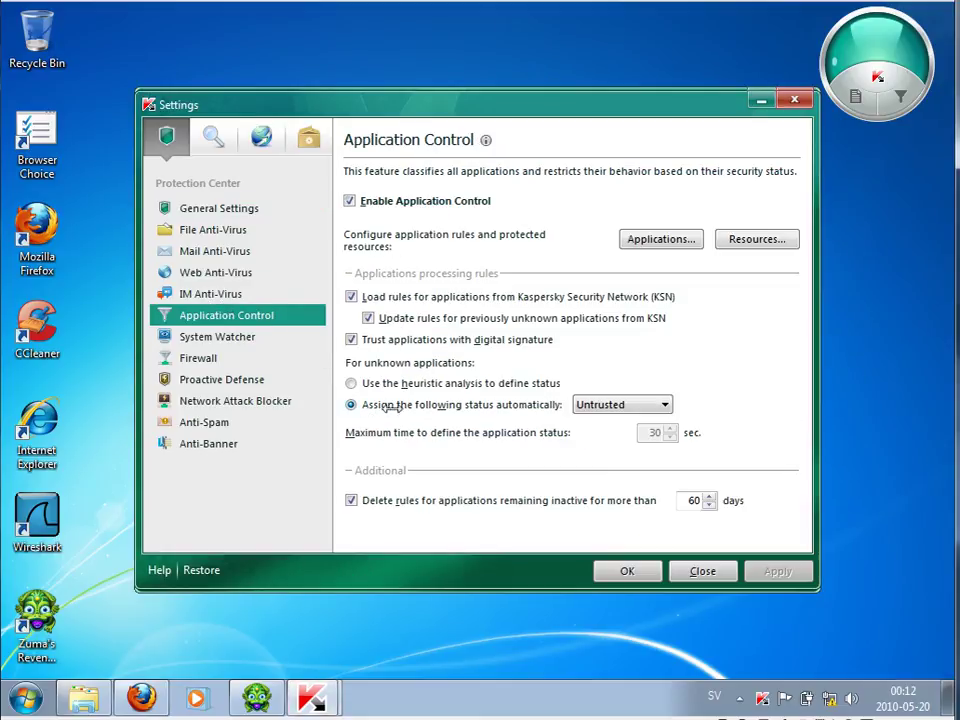
click(625, 405)
click(620, 405)
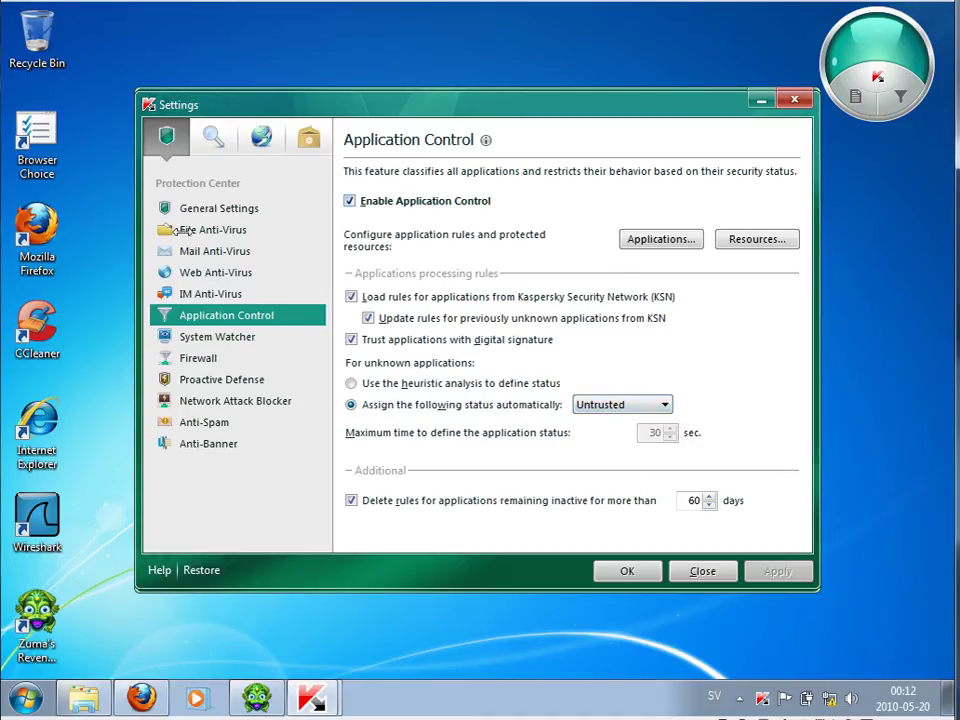